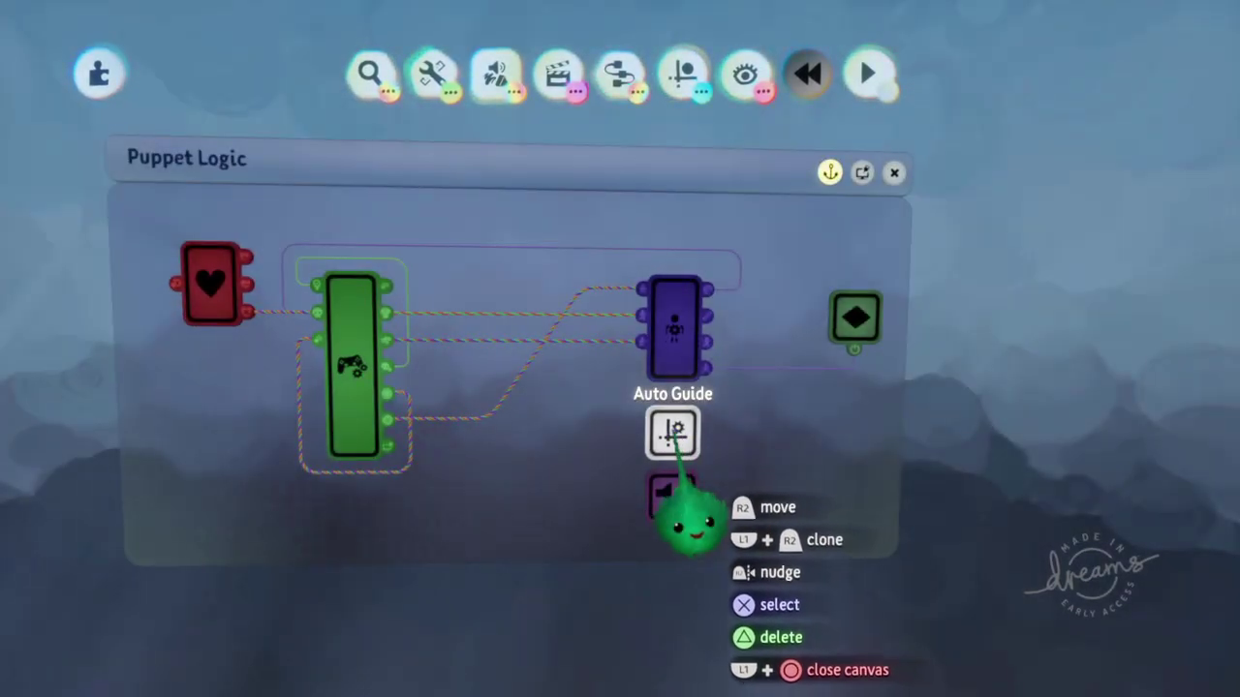
Step: Examine the settings of the existing Auto Guide gadget in the Puppet Logic canvas
left_click(674, 438)
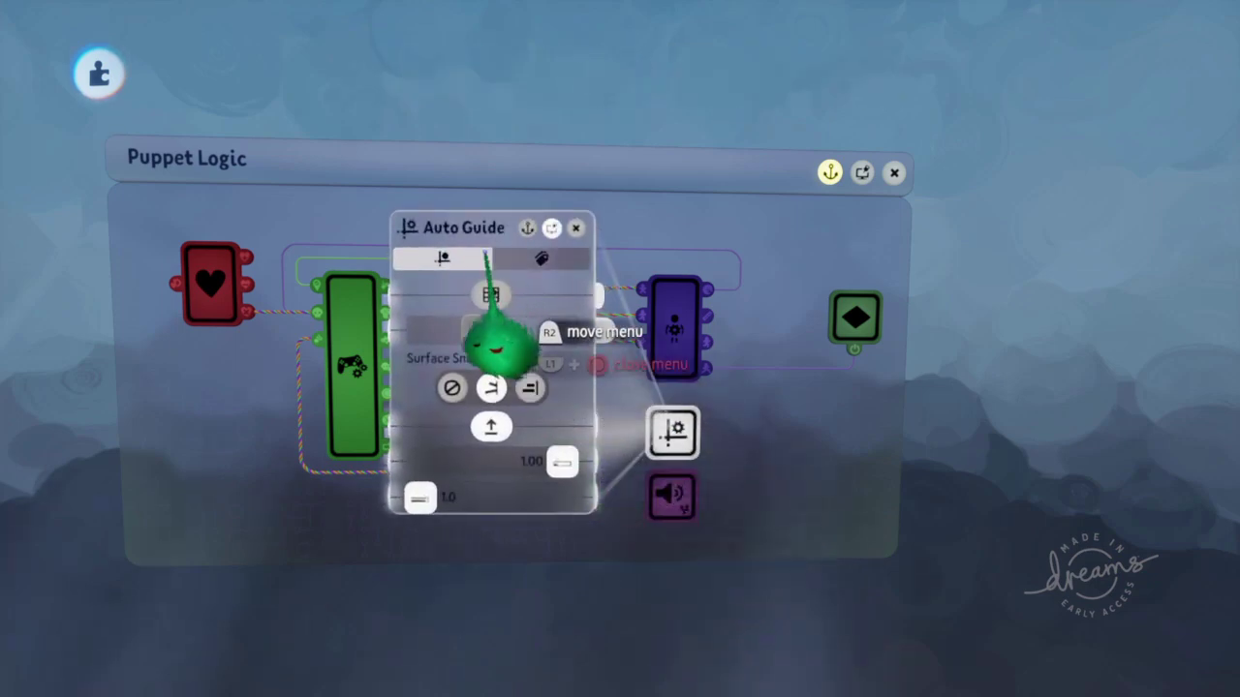
left_click_drag(477, 236, 756, 238)
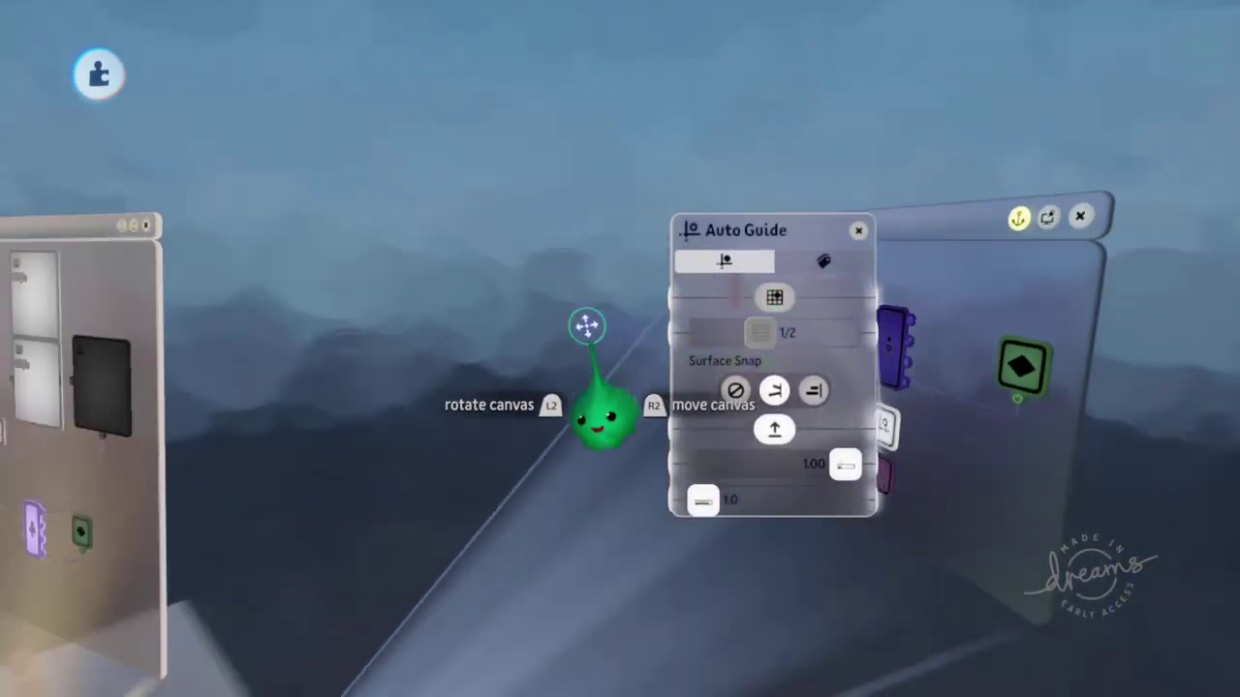
middle_click_drag(603, 417, 632, 435)
key("Escape")
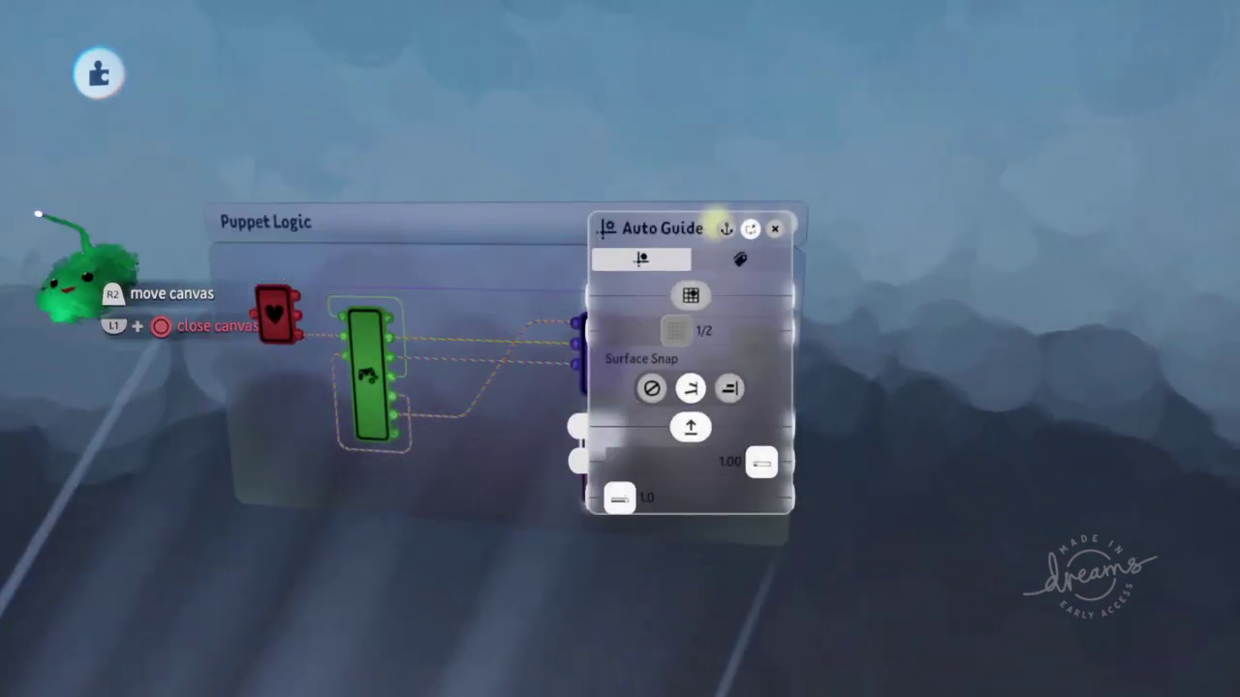
key("Escape")
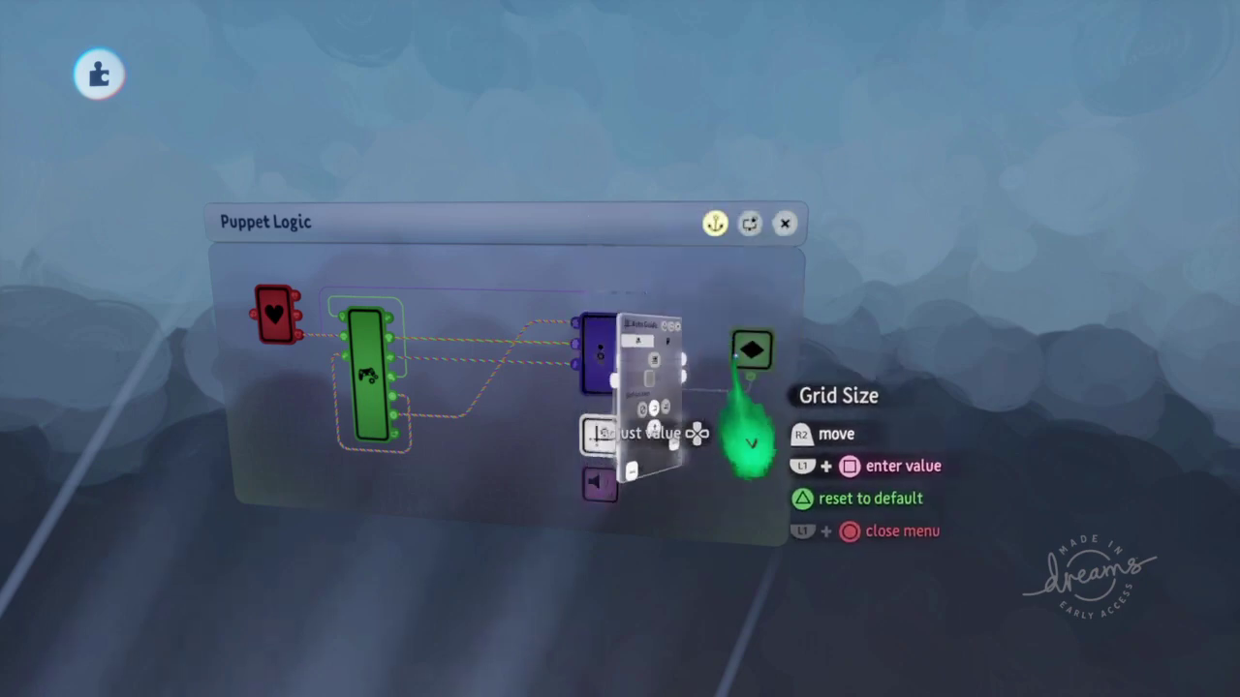
left_click(603, 437)
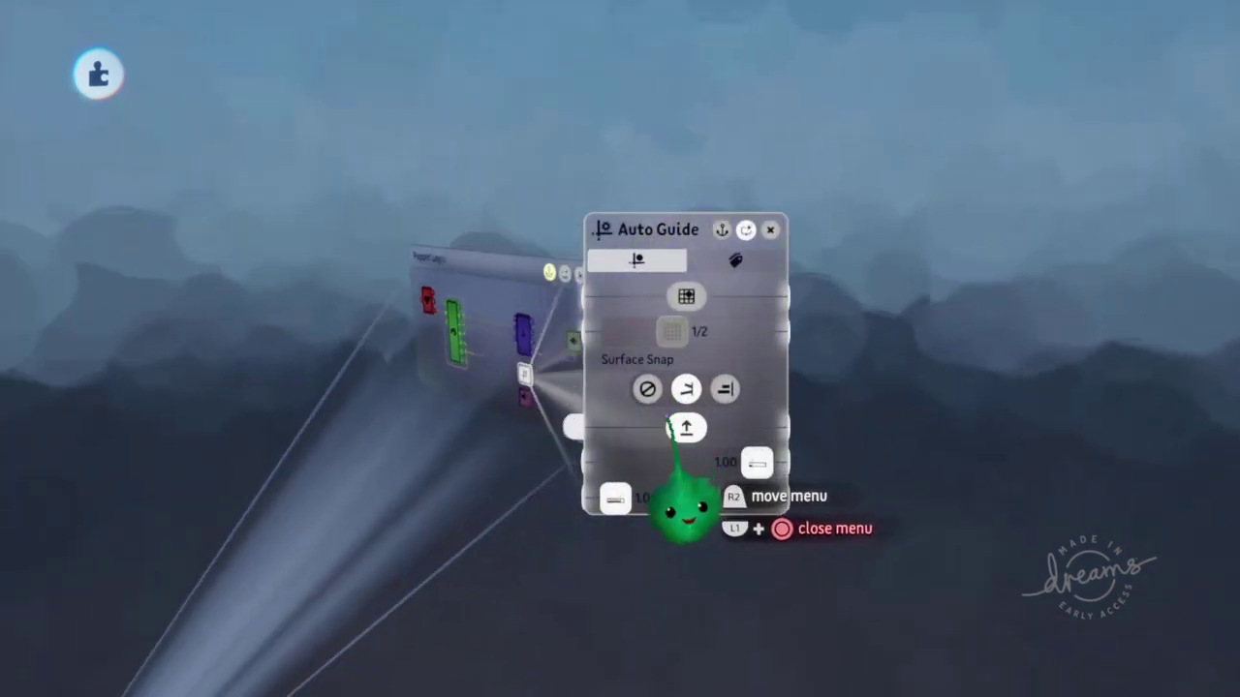
left_click_drag(670, 436, 775, 544)
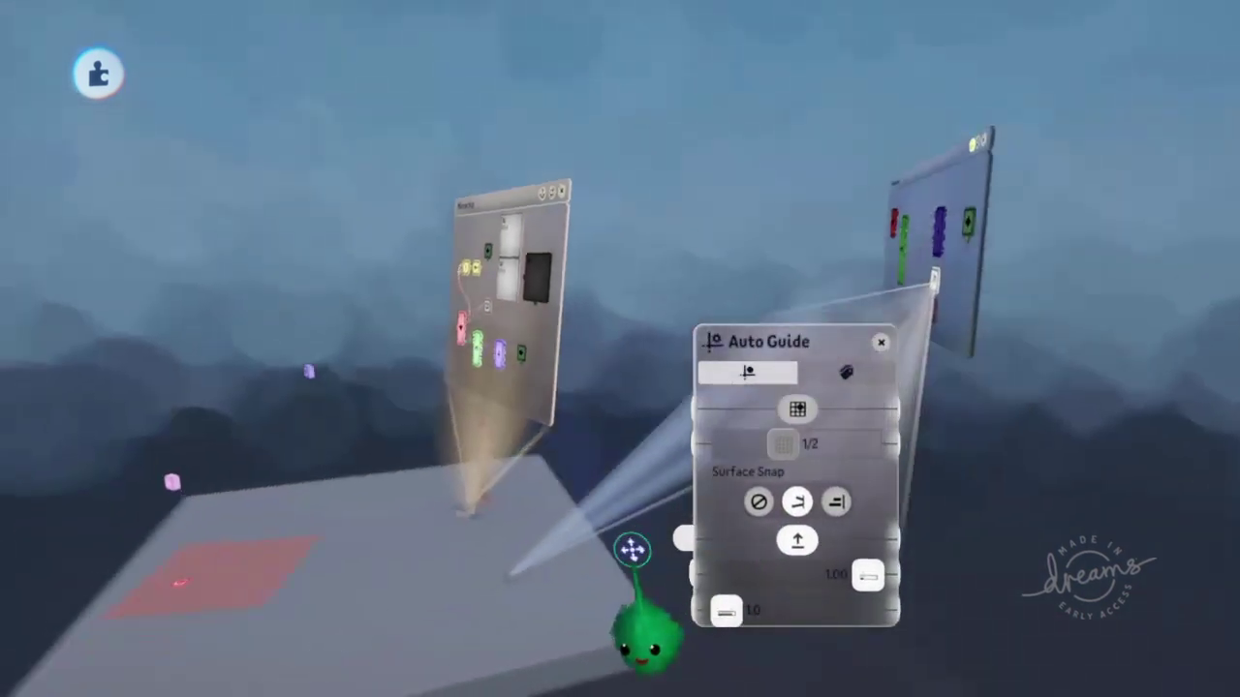
left_click_drag(669, 487, 739, 496)
key("Escape")
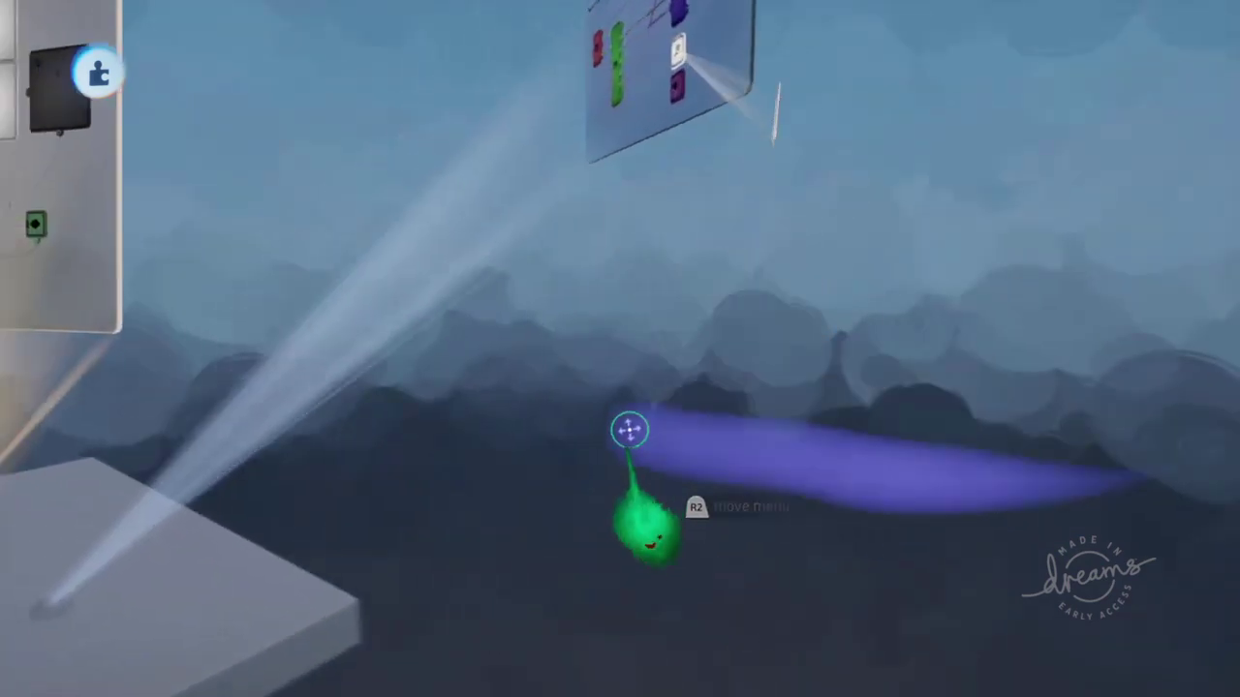
Step: Stamp an Auto Guide gadget into an empty area of the puppet's Microchip canvas
middle_click_drag(629, 430, 599, 429)
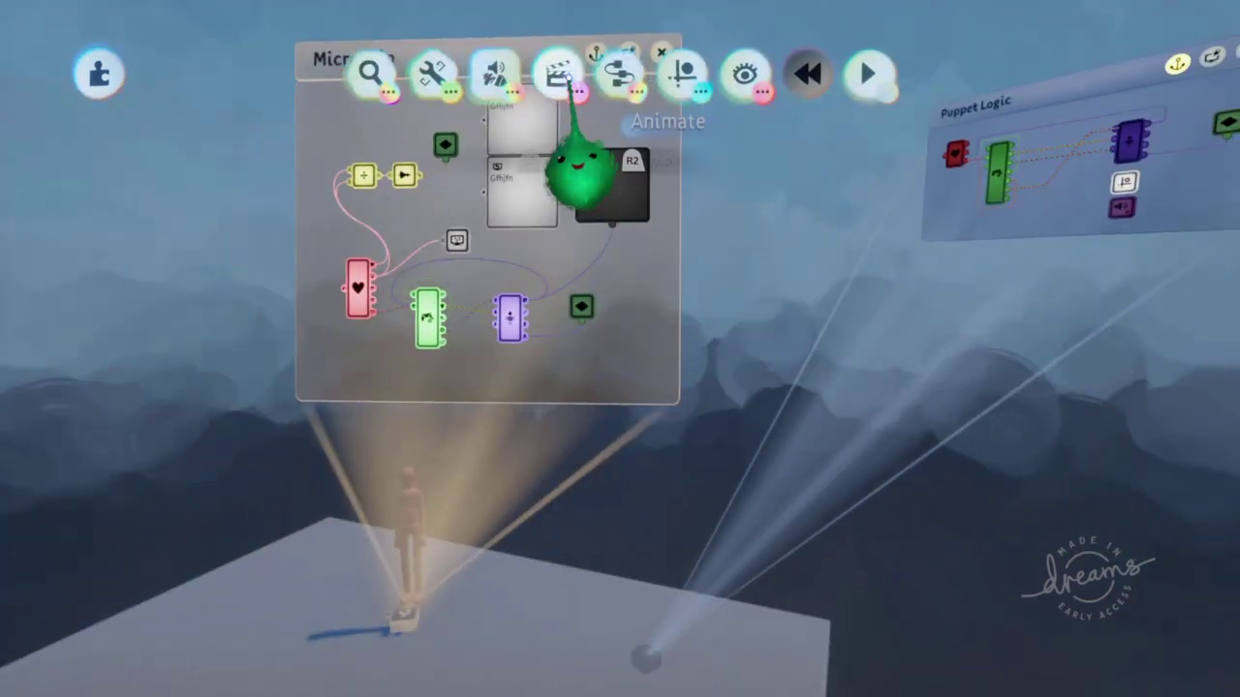
left_click(620, 75)
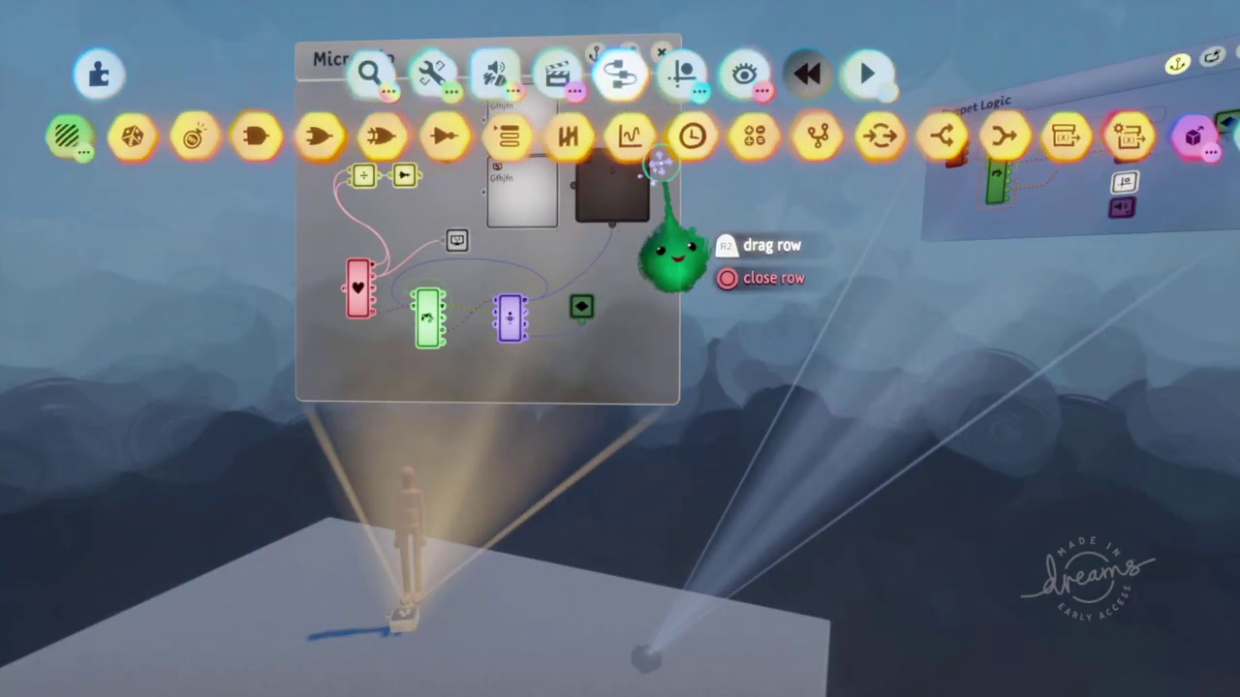
left_click_drag(660, 161, 356, 175)
left_click(829, 138)
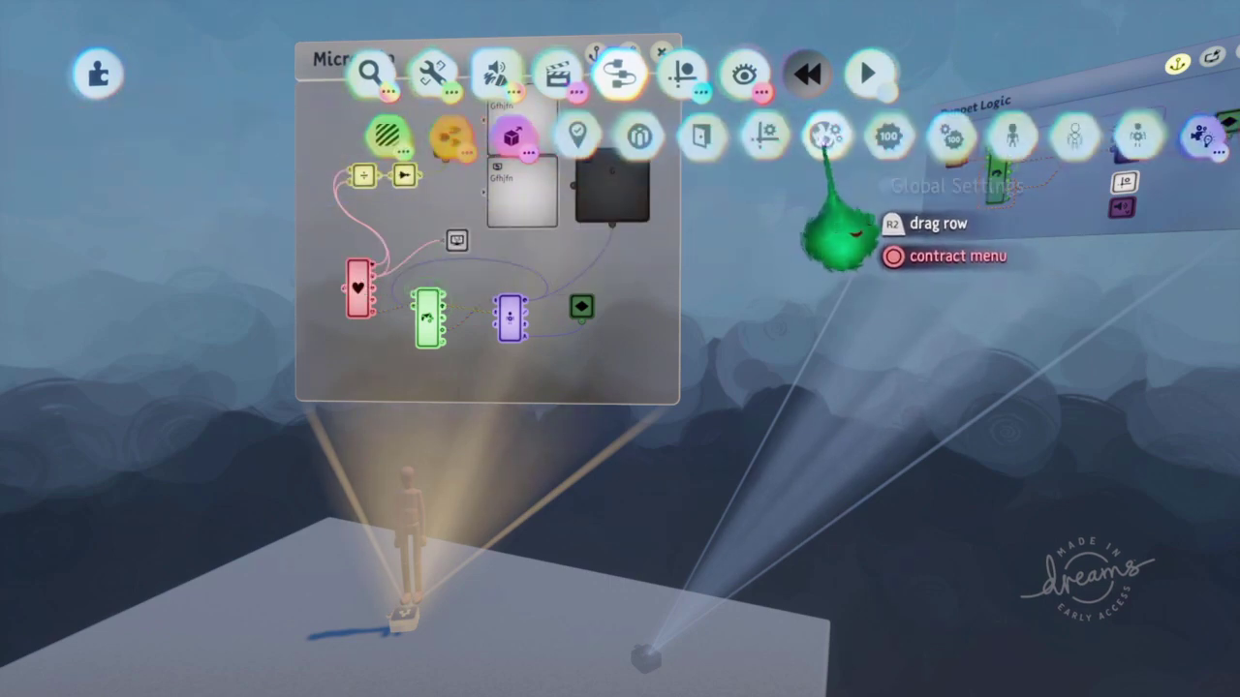
left_click(765, 135)
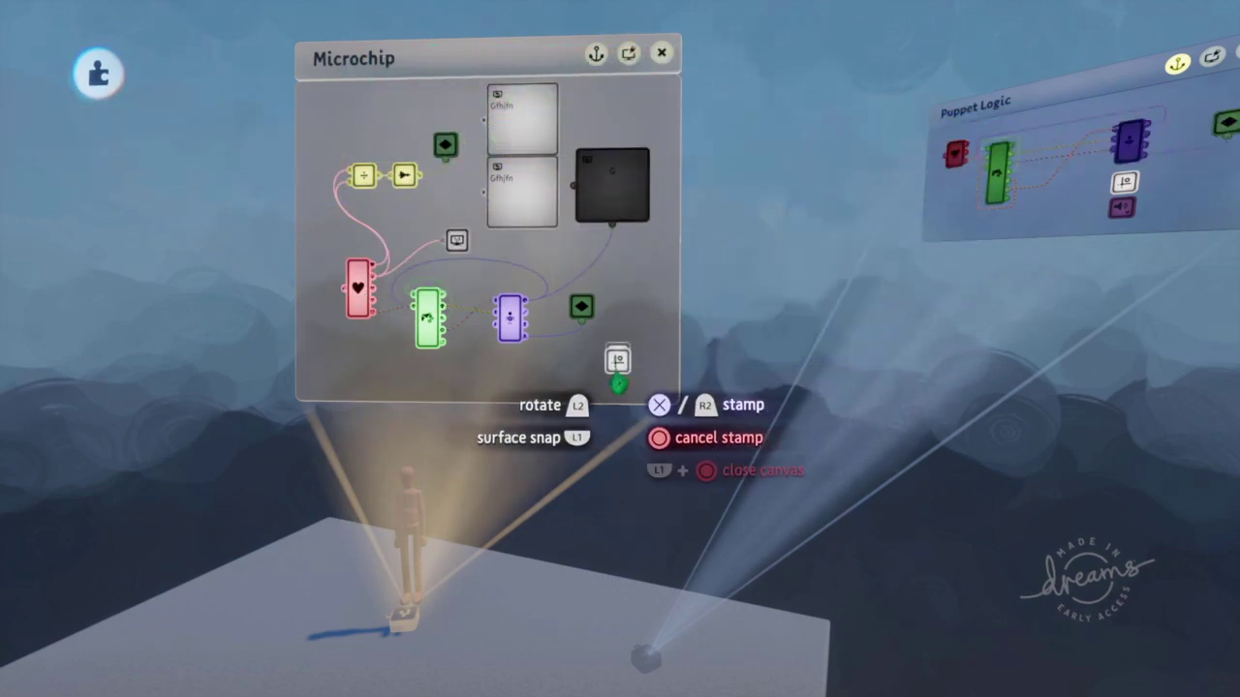
left_click(618, 377)
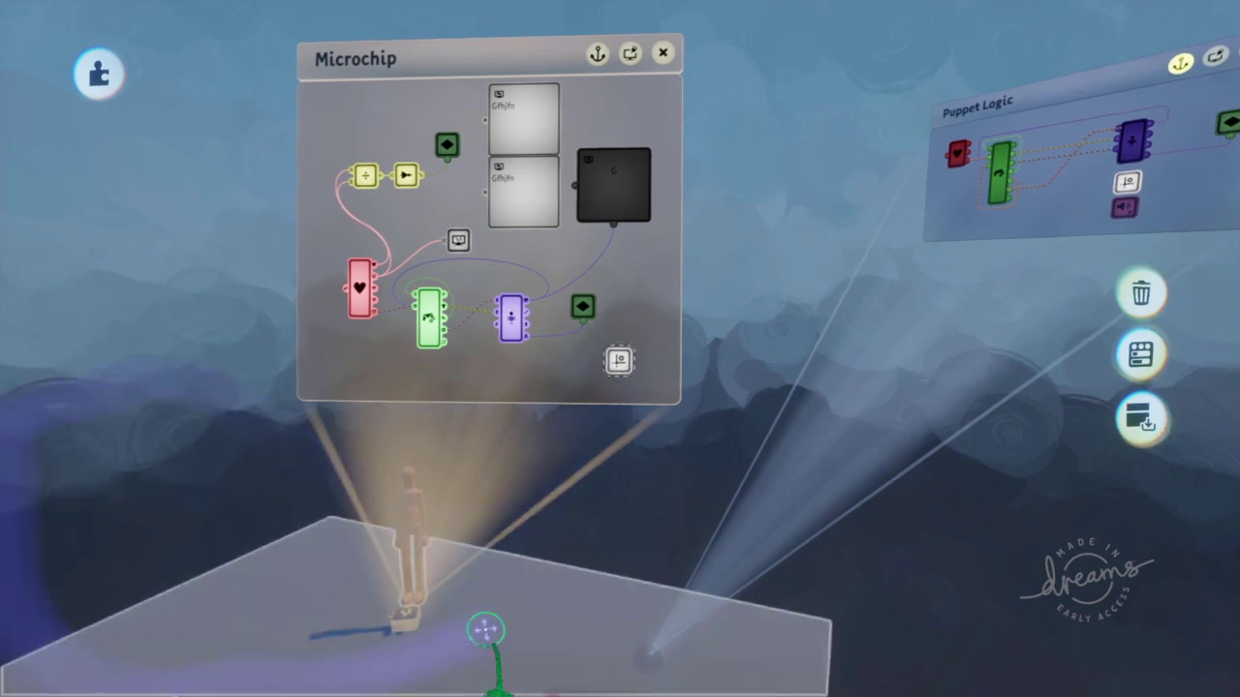
Step: Open the new Auto Guide gadget's settings and place them beside the Microchip canvas
left_click(620, 360)
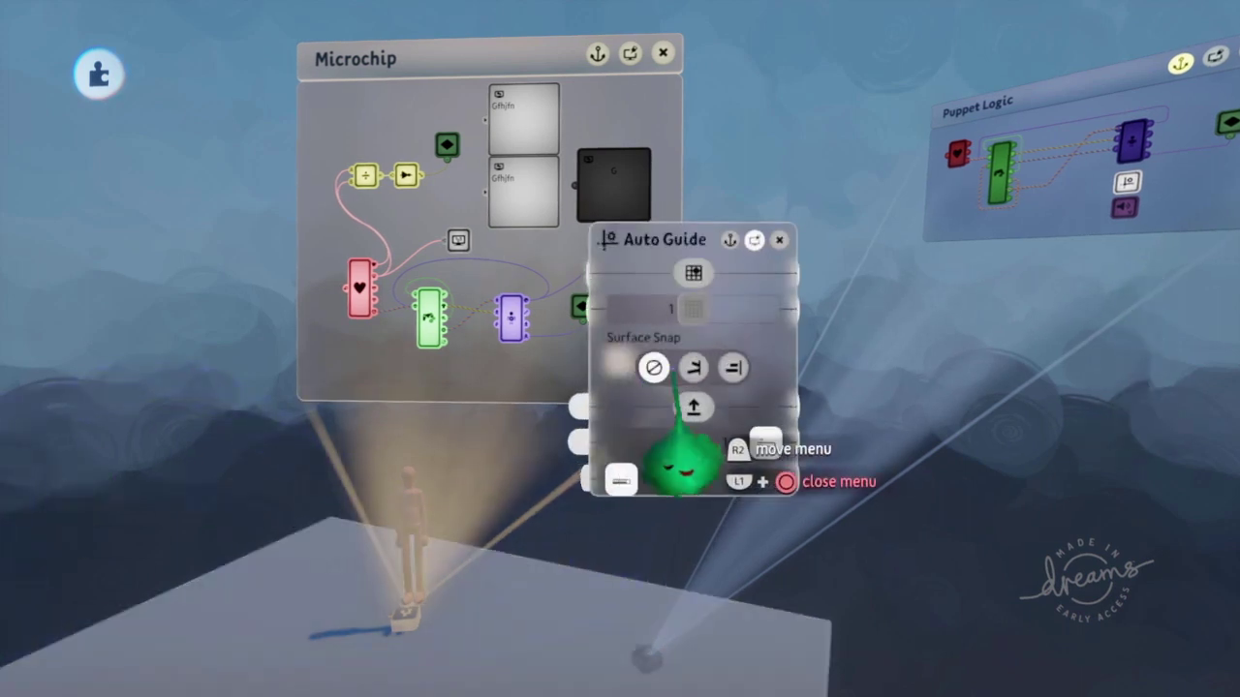
left_click_drag(711, 435, 857, 373)
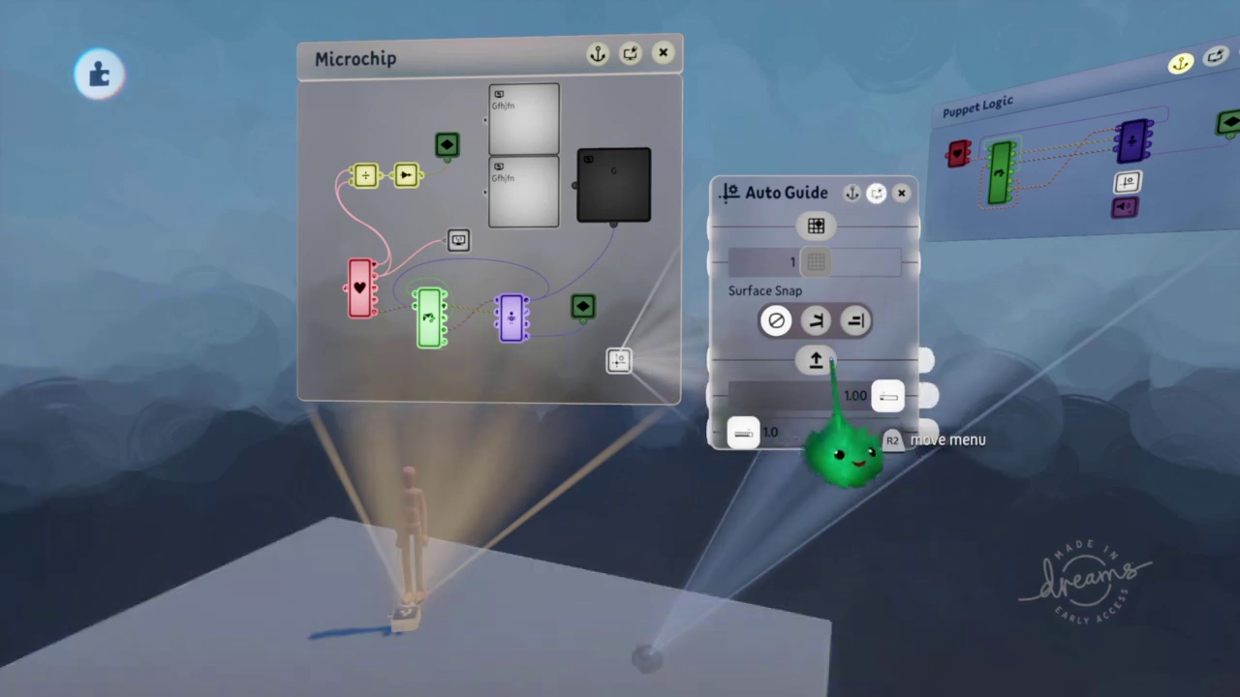
left_click_drag(802, 369, 818, 318)
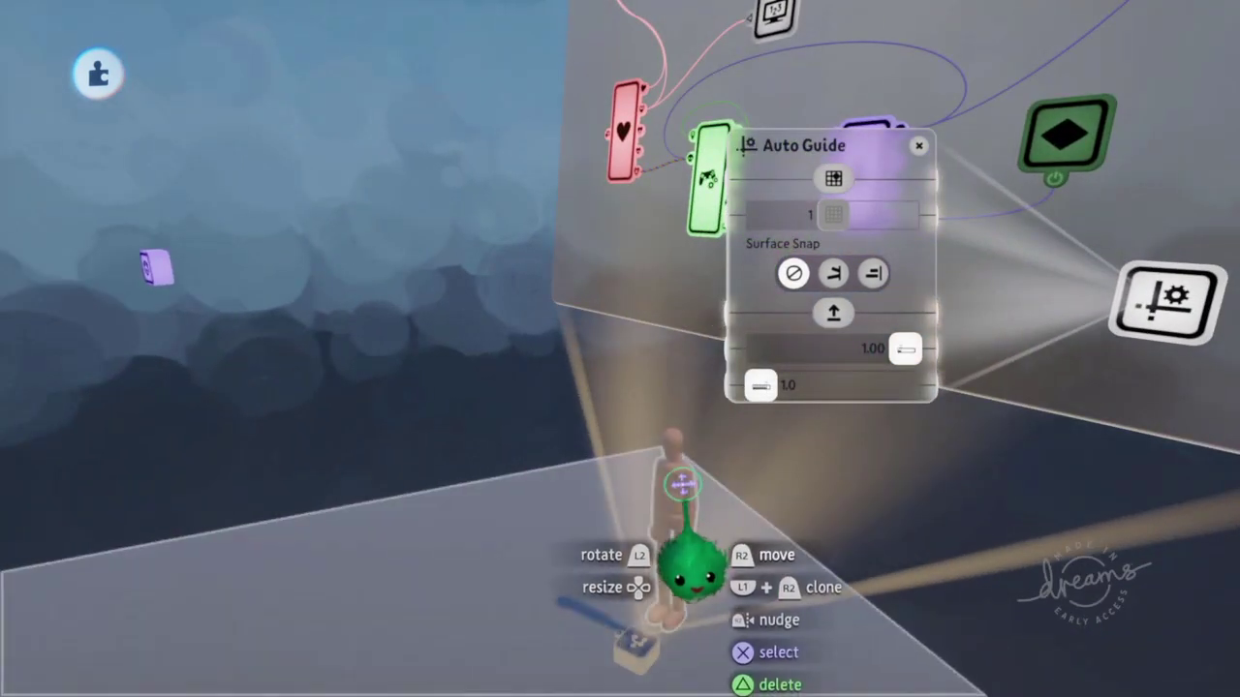
Step: Try moving the puppet freely above the floor with Surface Snap off, and undo the moves
left_click_drag(681, 482, 545, 313)
key("Escape")
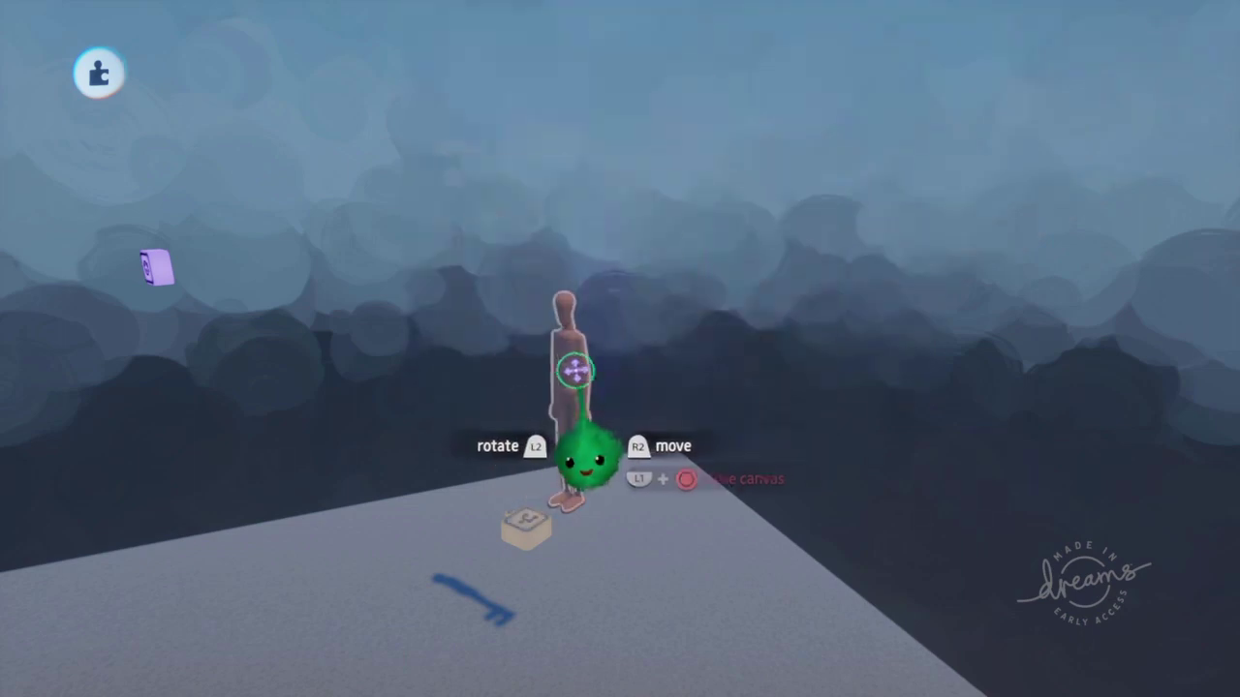
key("ctrl+z")
key("ctrl+z")
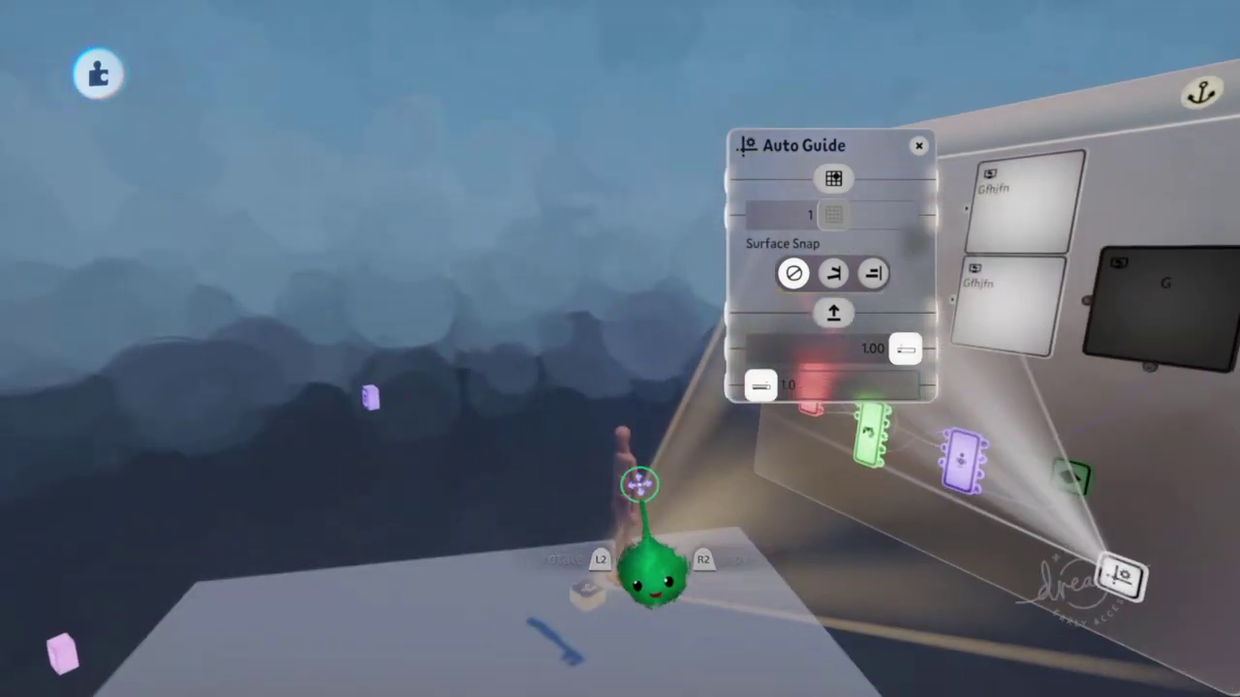
left_click_drag(628, 474, 627, 438)
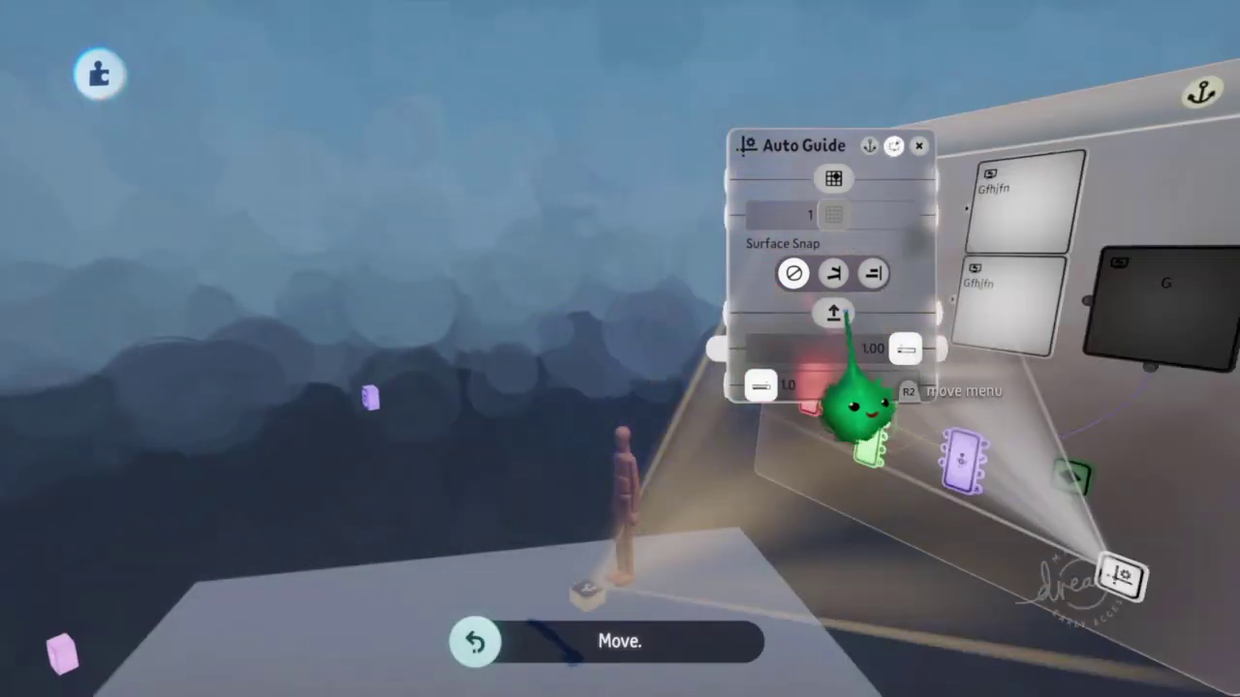
Step: Turn on Obey Auto Guides and the Auto Guide's upright option, and test them by moving the puppet
left_click(681, 77)
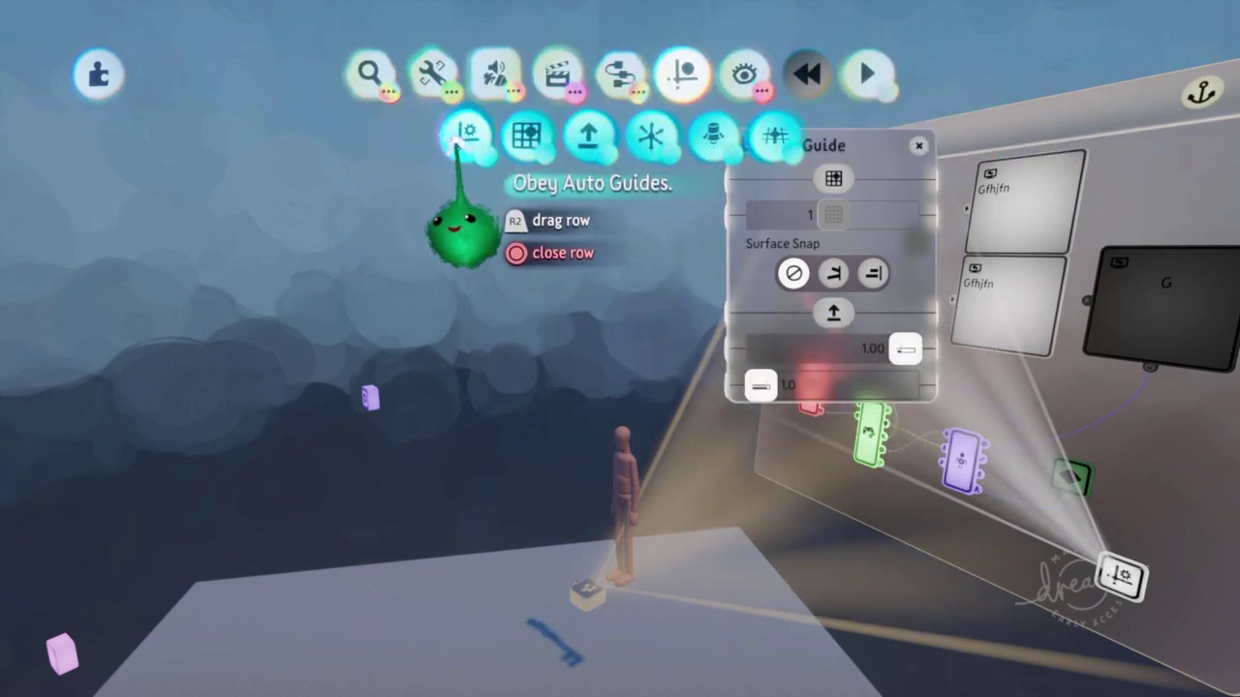
left_click(467, 138)
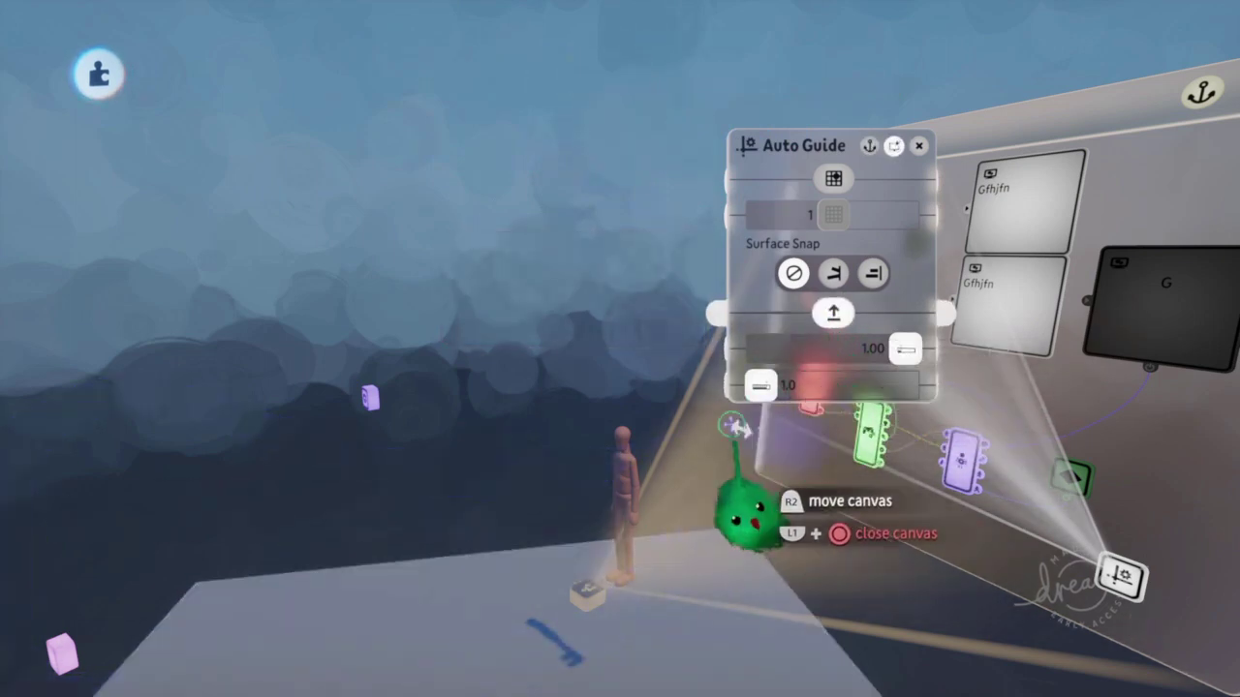
left_click_drag(630, 508, 623, 467)
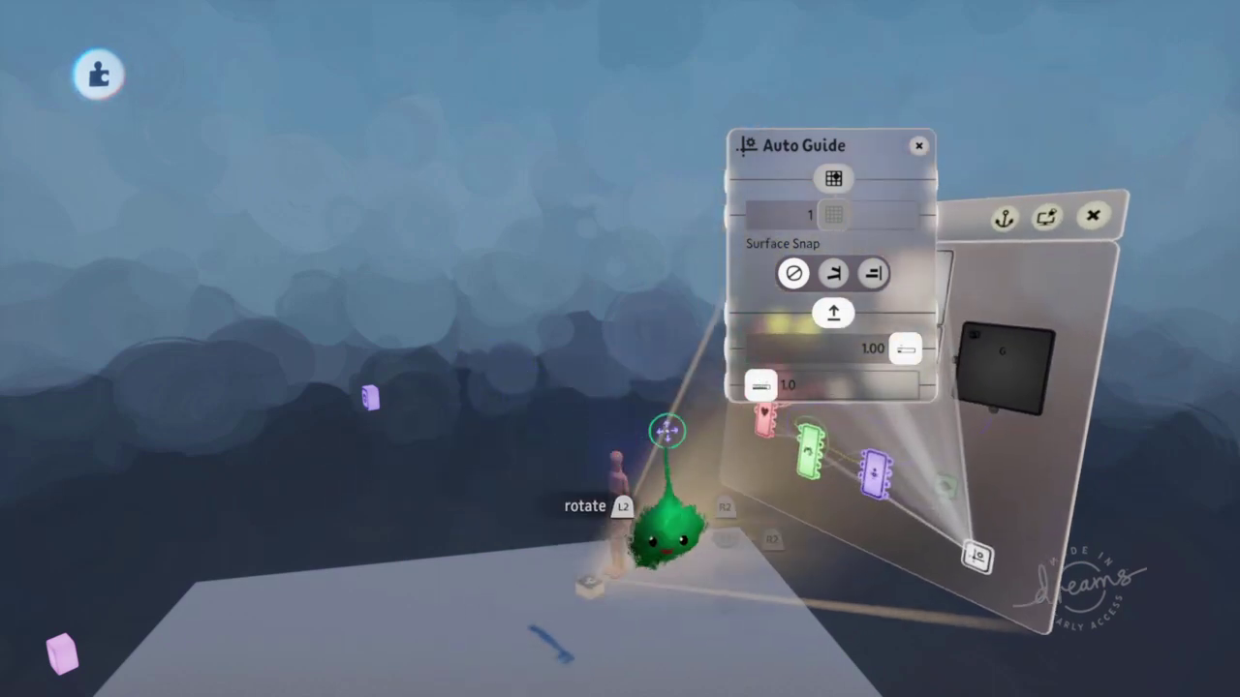
left_click_drag(623, 482, 721, 447)
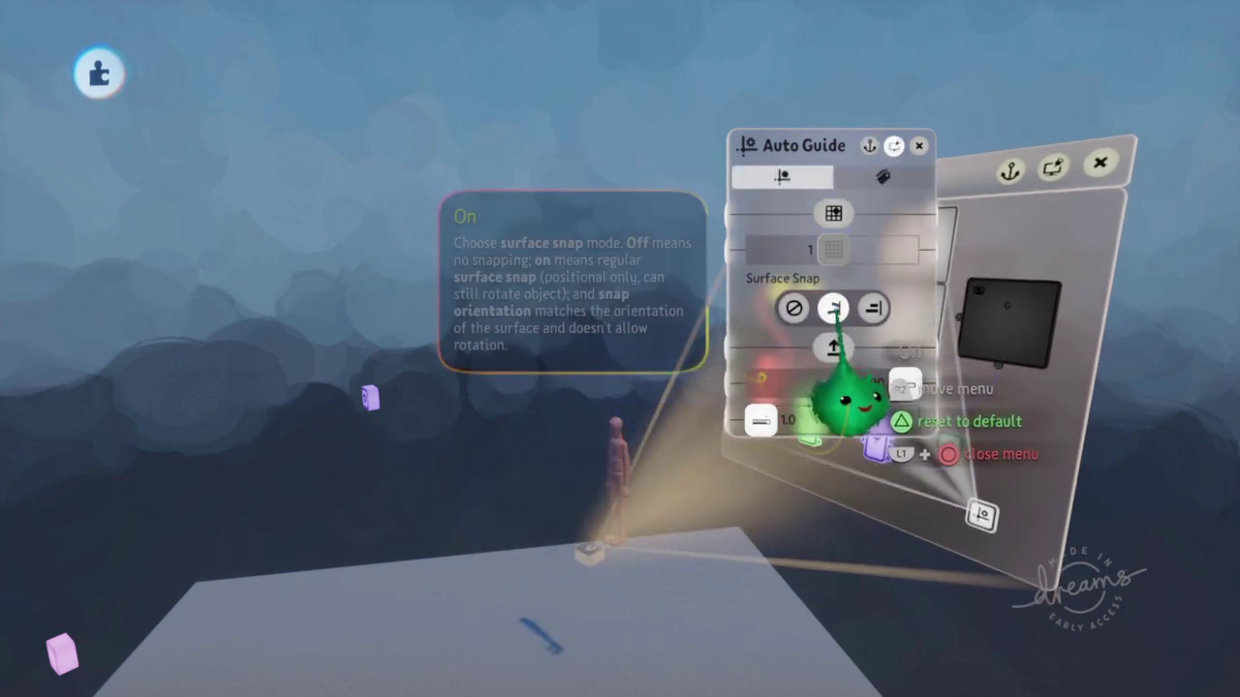
Step: Set the Auto Guide's Surface Snap to On with the upright option off, and move the puppet along the floor
left_click_drag(433, 565, 581, 389)
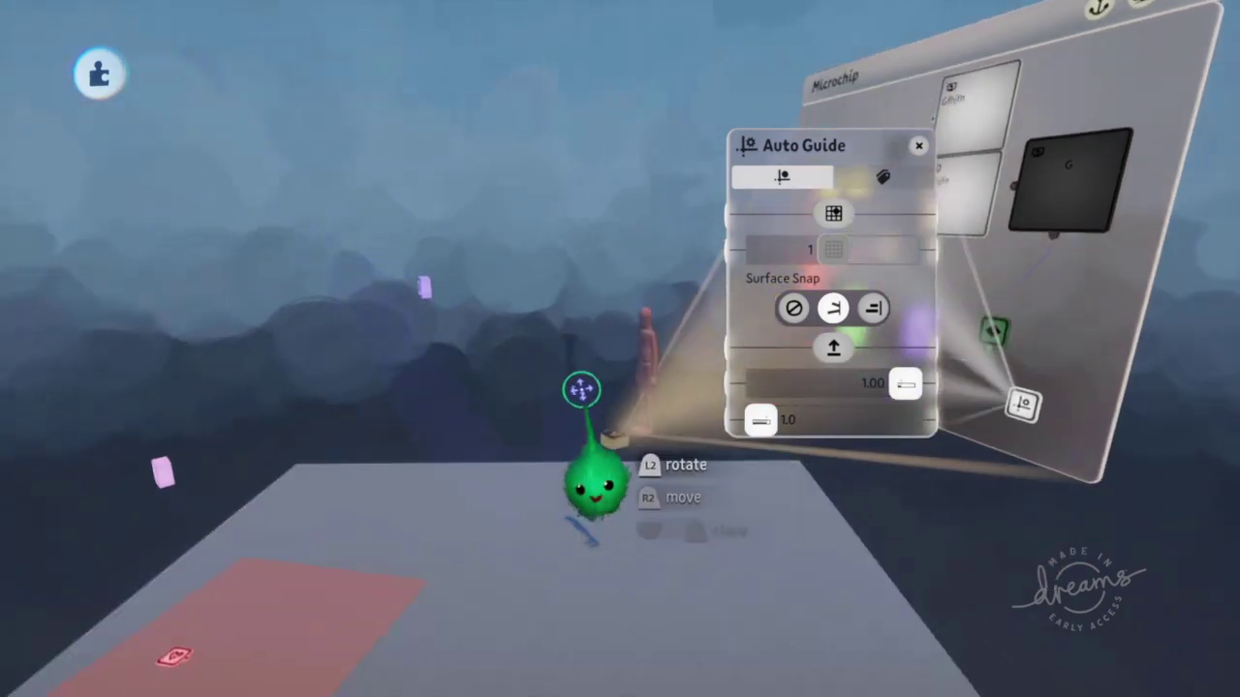
mouse_move(623, 426)
left_mouse_down()
mouse_move(603, 387)
mouse_move(632, 441)
left_mouse_up()
middle_click_drag(632, 440, 505, 523)
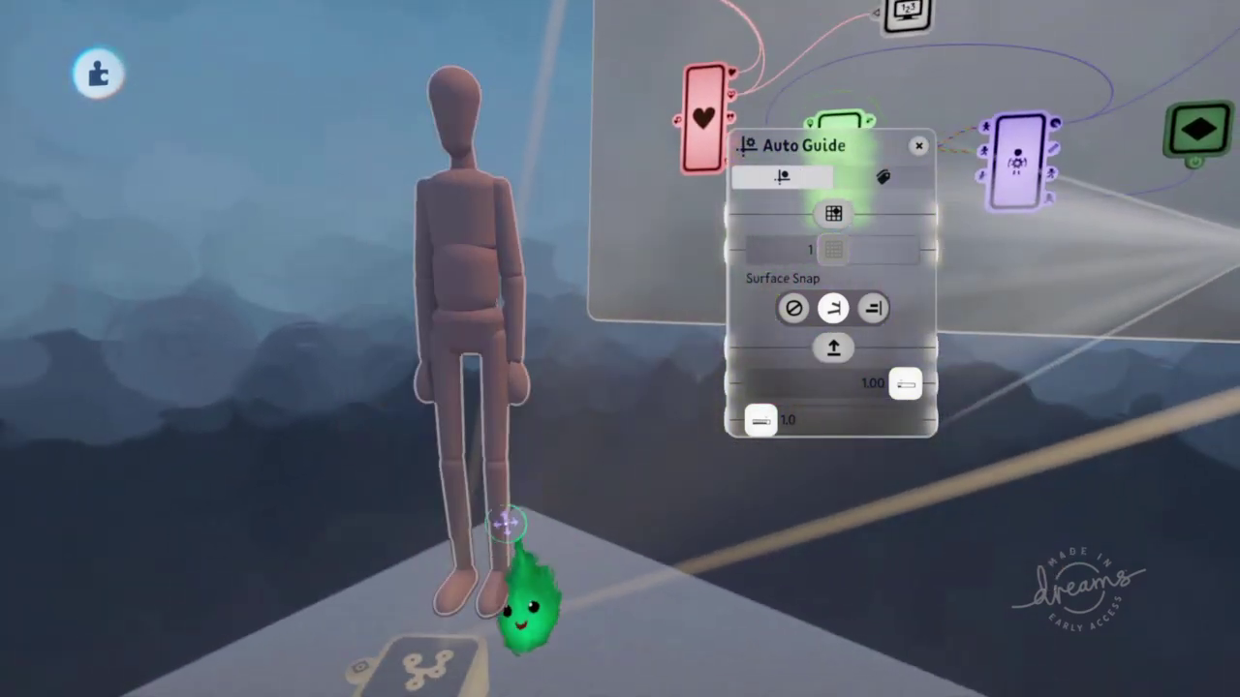
Step: Review the Auto Guide's Detect Labels options and return to its guide settings
mouse_move(502, 666)
middle_mouse_down()
mouse_move(493, 559)
mouse_move(543, 576)
mouse_move(543, 404)
mouse_move(504, 666)
mouse_move(523, 614)
mouse_move(488, 443)
mouse_move(499, 574)
mouse_move(374, 568)
mouse_move(672, 579)
mouse_move(500, 669)
middle_mouse_up()
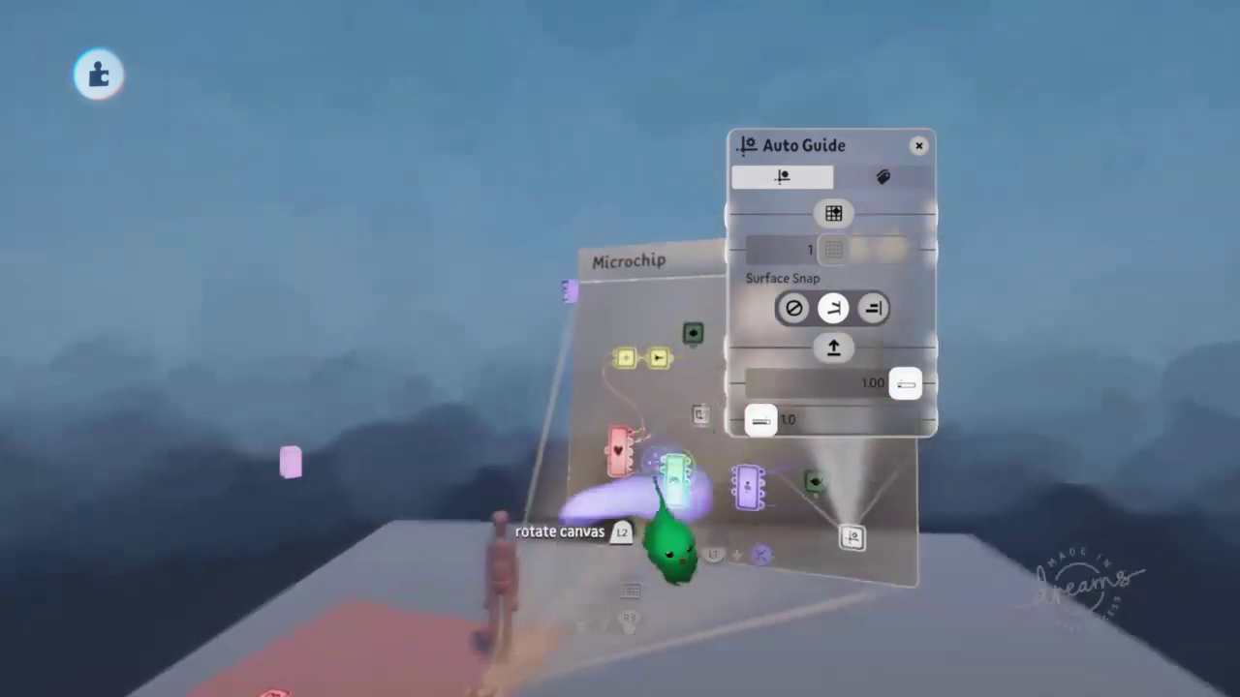
left_click(883, 176)
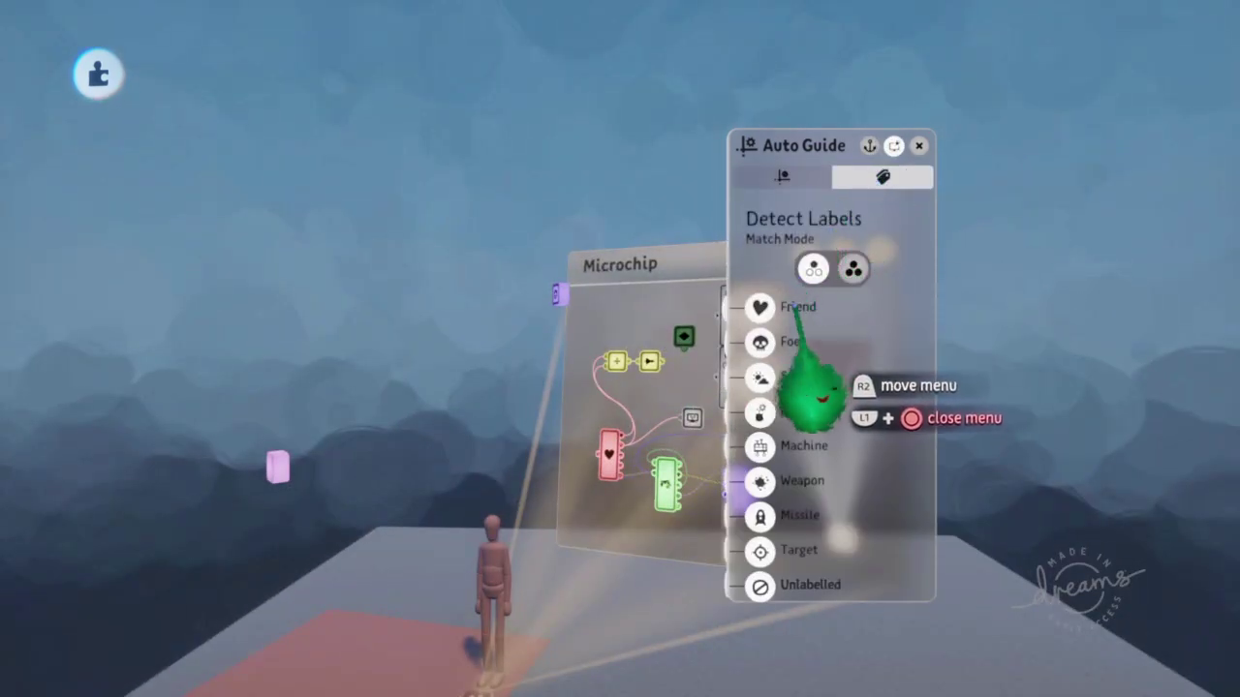
left_click(783, 176)
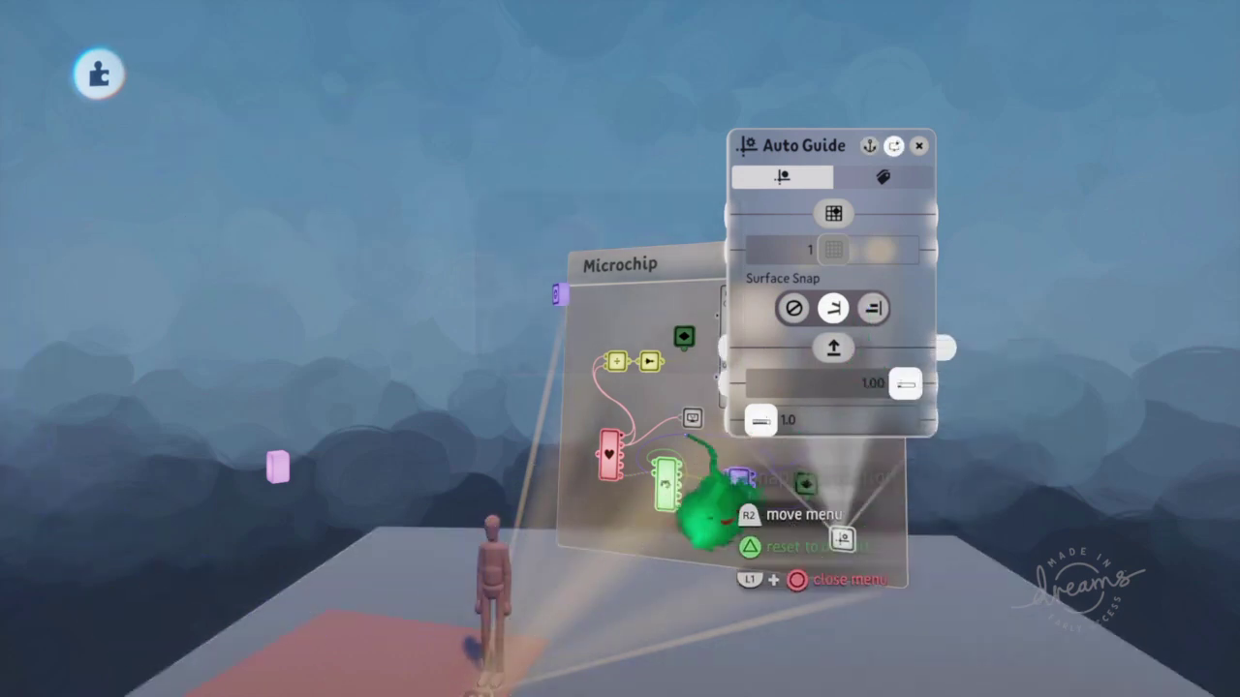
Step: Clone the floor block and tilt the copy to form a slope beside the red zone
middle_click_drag(691, 442, 484, 506)
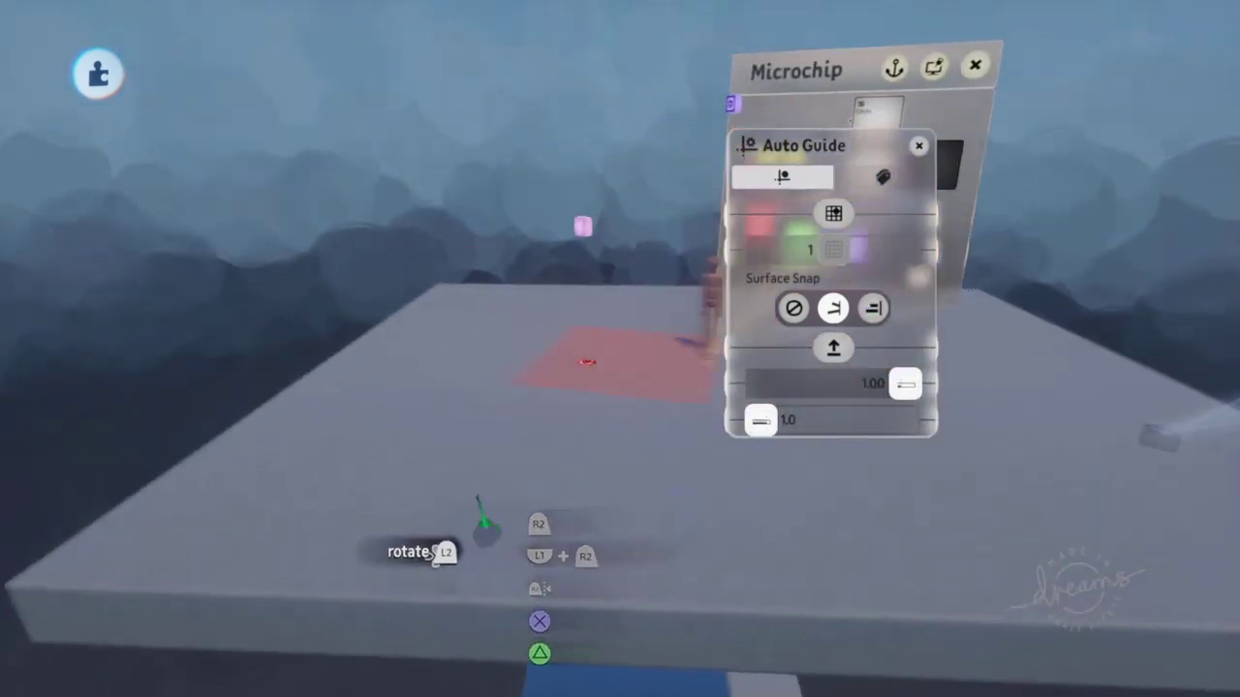
left_click_drag(485, 507, 513, 200)
middle_click_drag(513, 200, 847, 327)
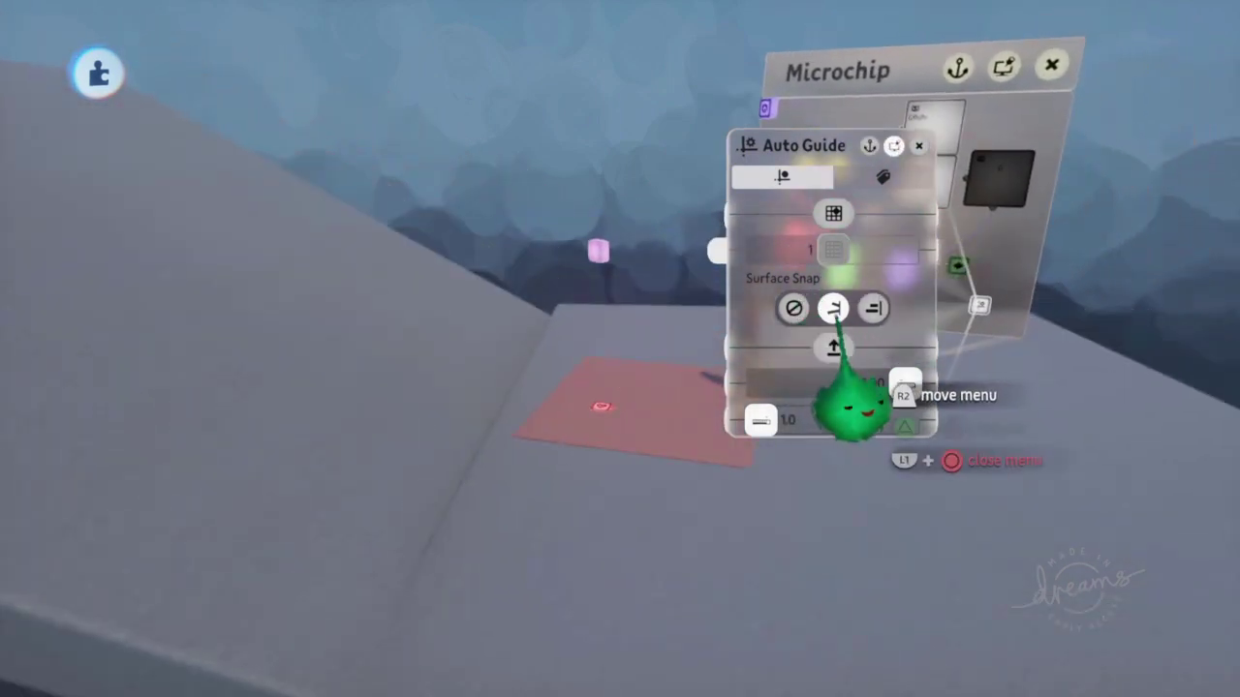
Step: Move the puppet across the floor onto the tilted slab with Surface Snap on, and reposition it along the slope
left_click_drag(872, 326, 988, 346)
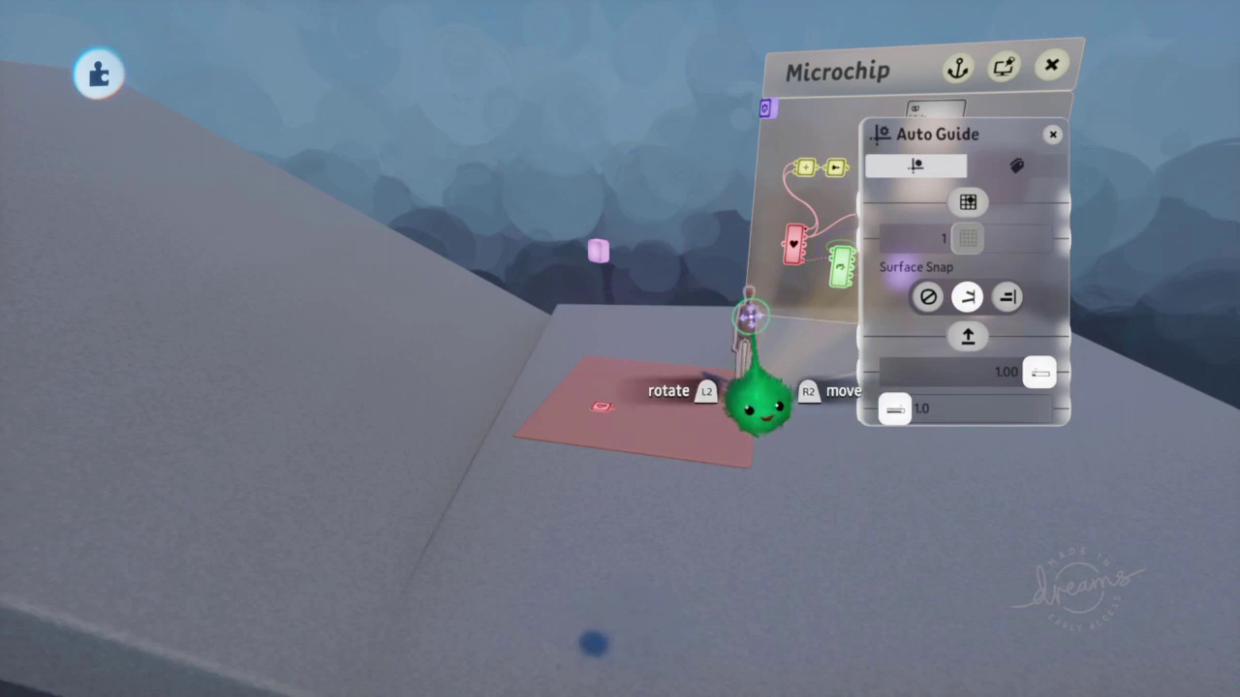
left_click_drag(755, 402, 591, 260)
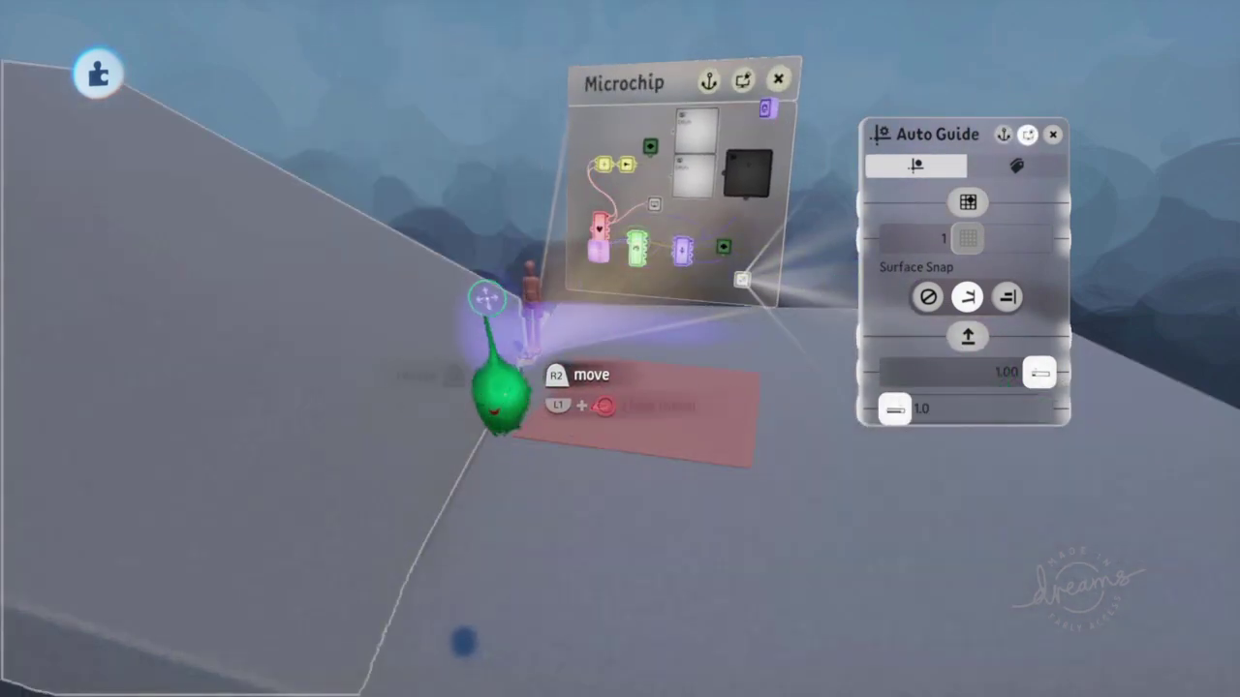
left_click_drag(535, 355, 167, 324)
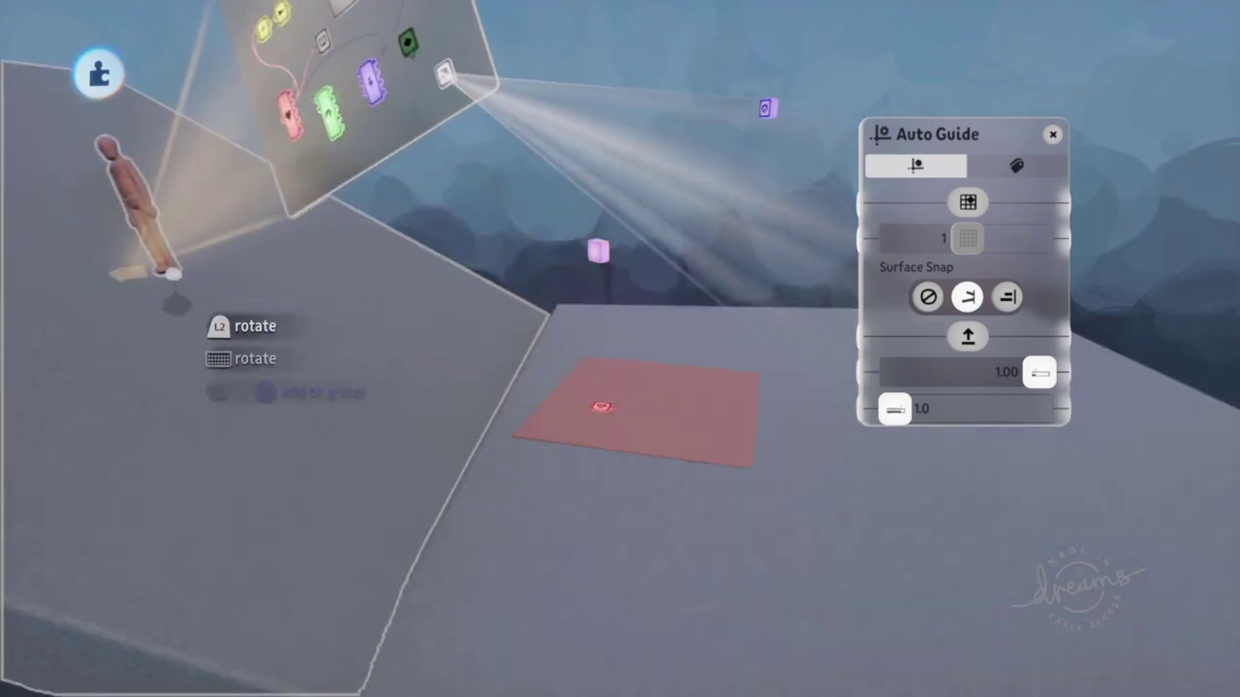
left_click_drag(169, 273, 320, 290)
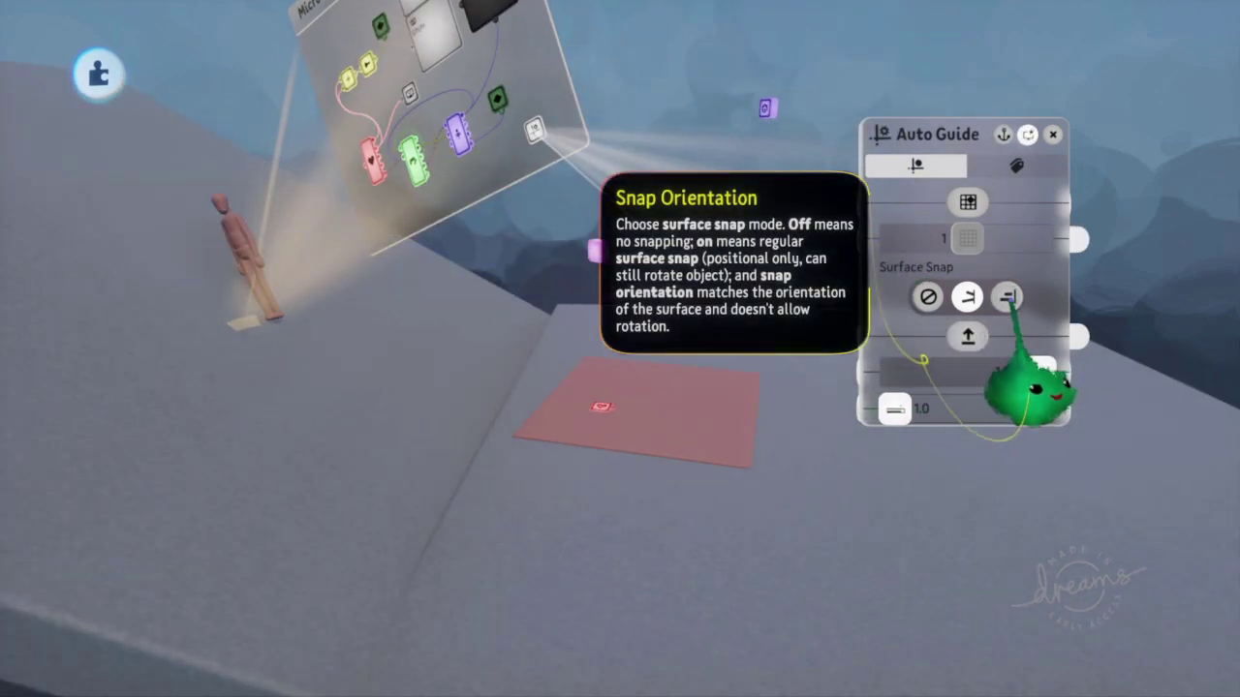
Step: Turn Surface Snap off, enable Grid Snap with a grid size of 1, and move the puppet off the slope
left_click_drag(268, 290, 254, 331)
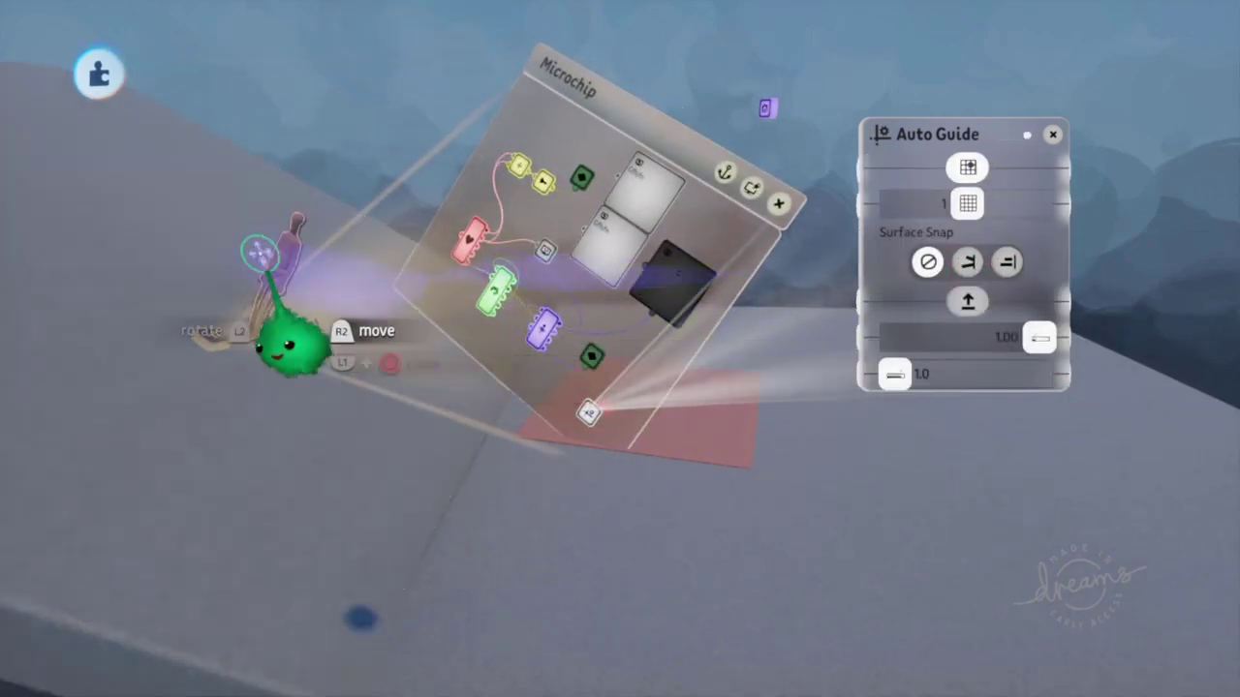
left_click_drag(277, 346, 573, 200)
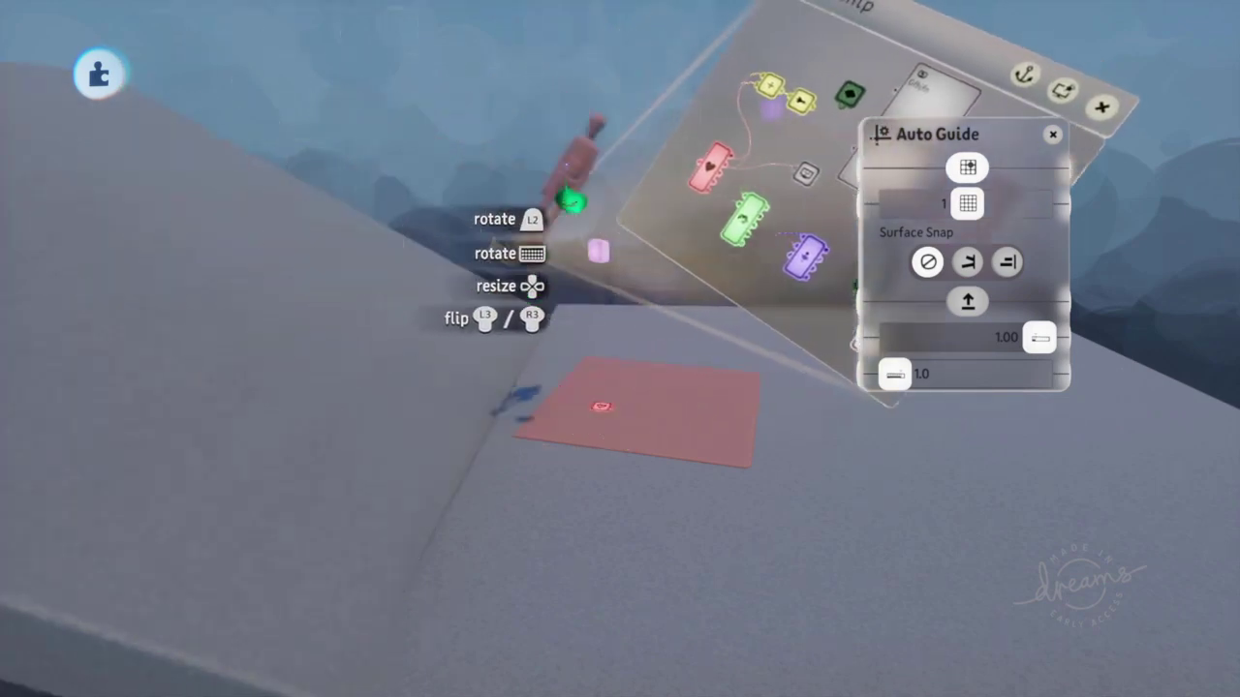
Step: Reposition the tilted slab so its lower end sits against the floor block
left_click_drag(321, 410, 286, 368)
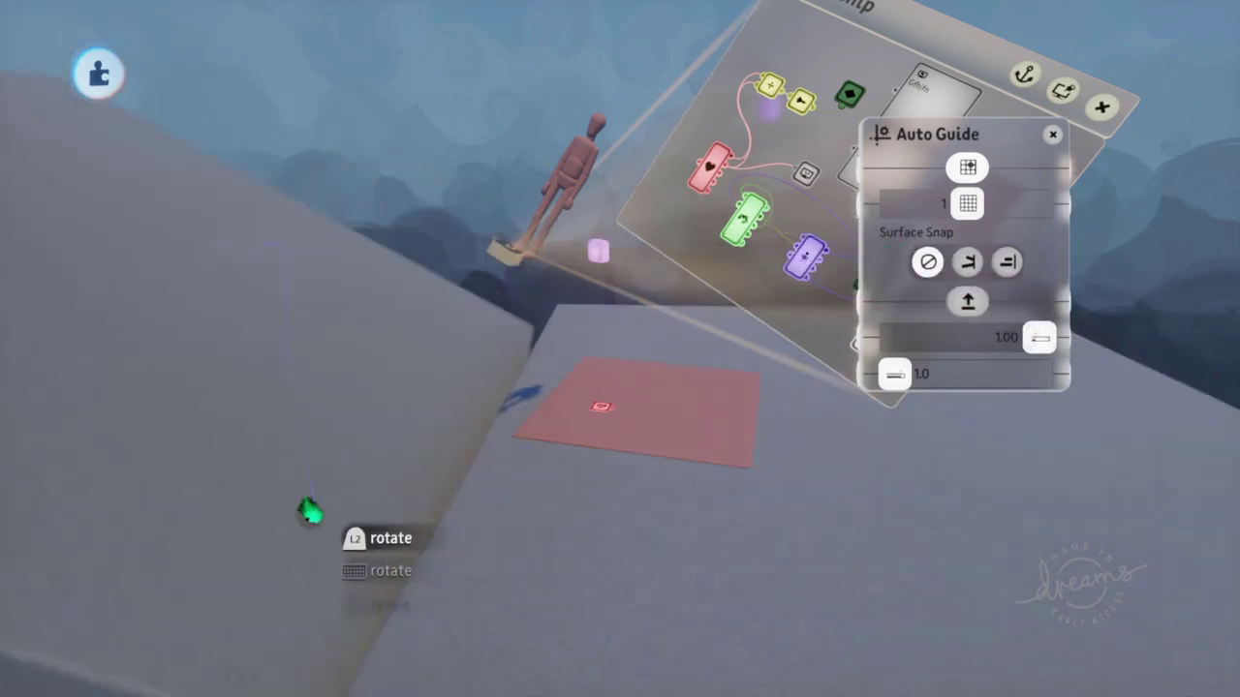
left_click_drag(309, 511, 317, 486)
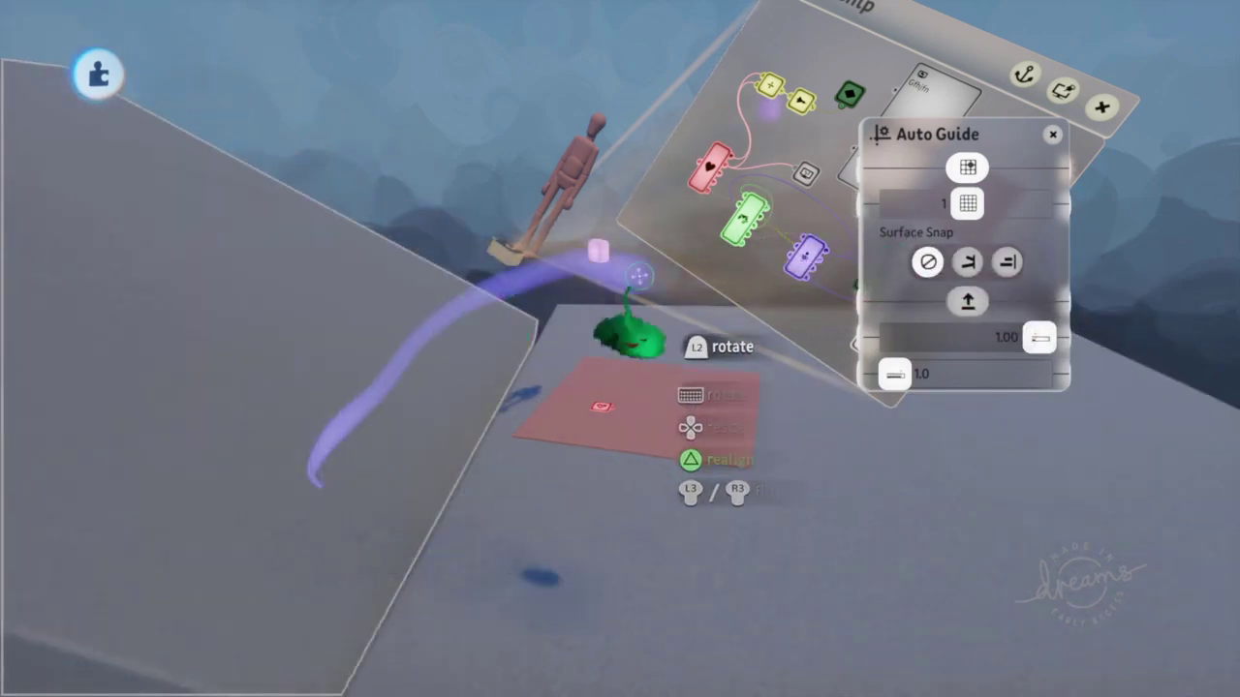
left_click_drag(630, 334, 639, 330)
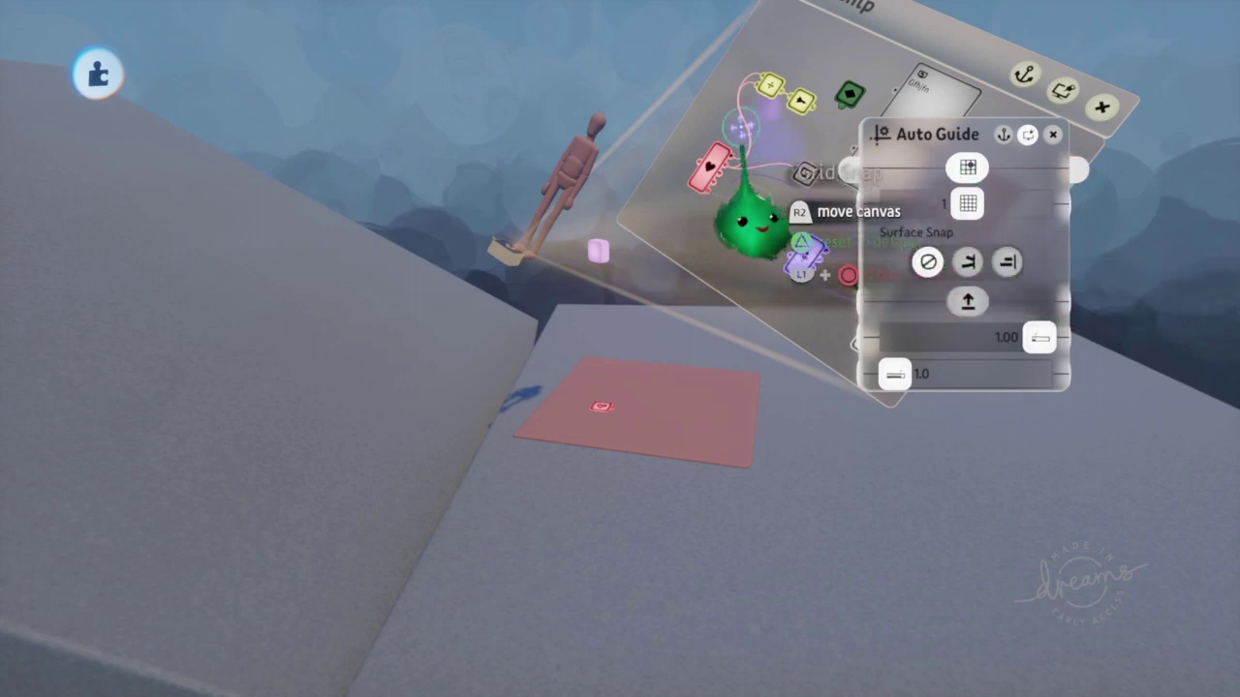
Step: Move the puppet through the air above the red zone with Grid Snap on at grid size 1
mouse_move(714, 136)
key("Escape")
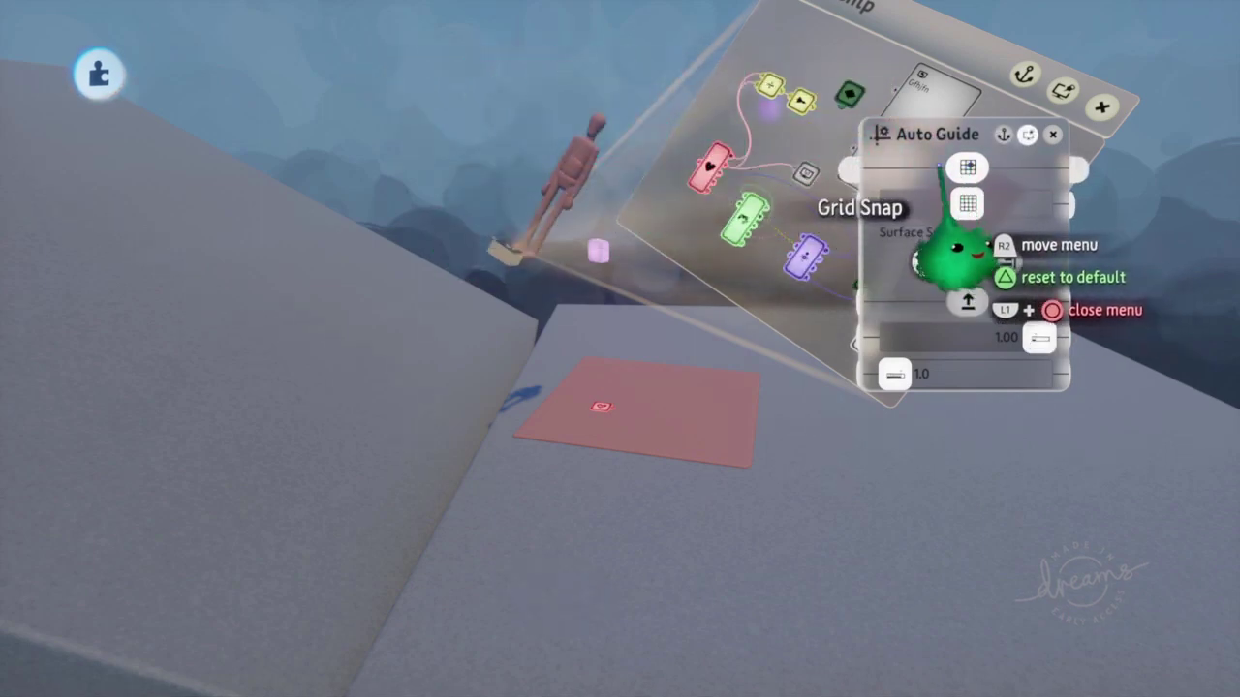
left_click_drag(578, 266, 572, 166)
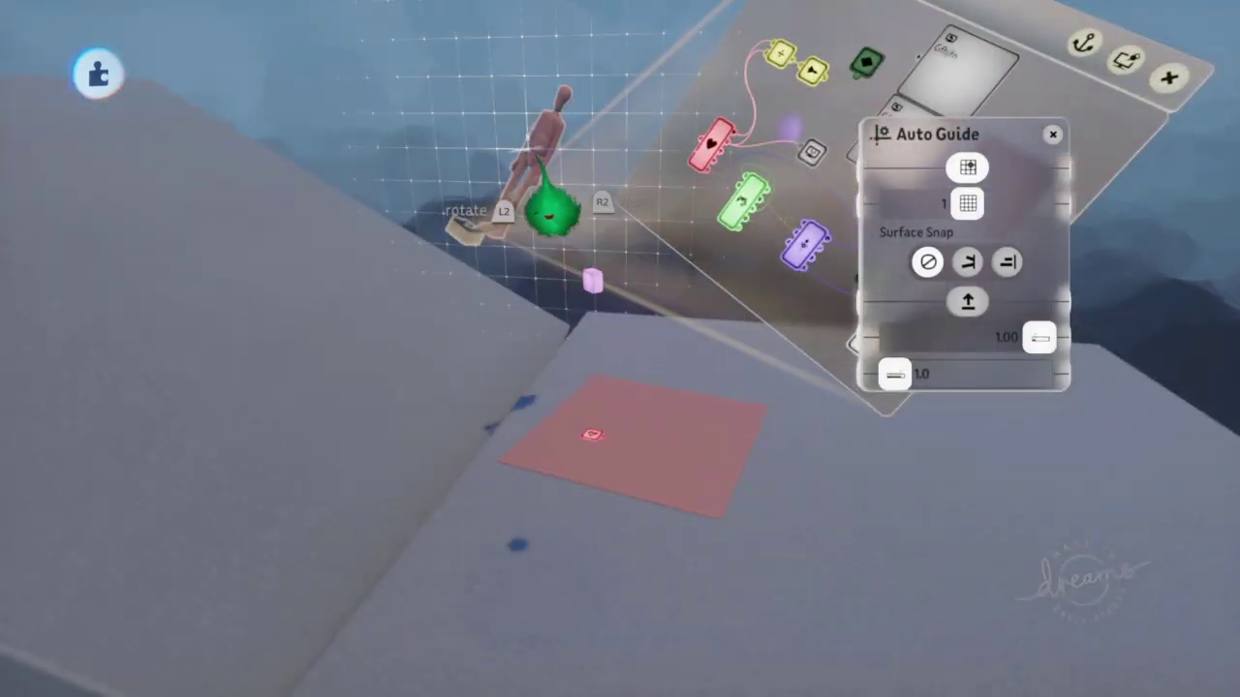
left_click_drag(539, 160, 663, 179)
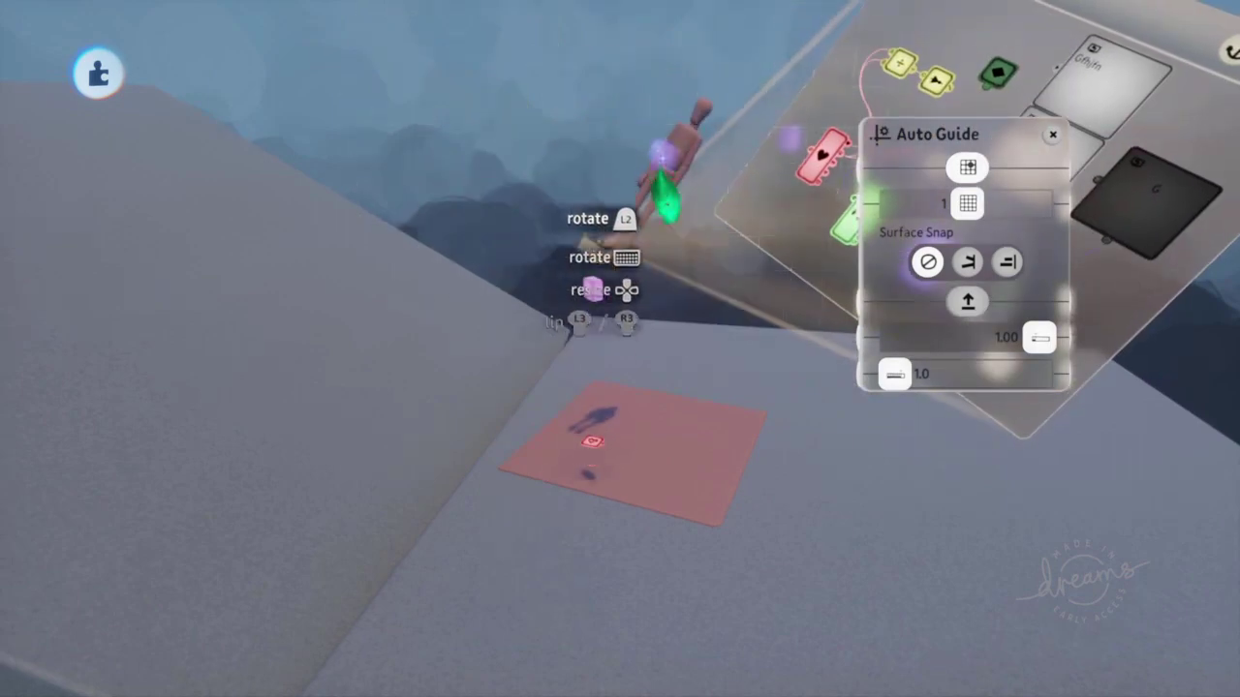
middle_click_drag(664, 178, 620, 158)
left_click_drag(620, 158, 593, 94)
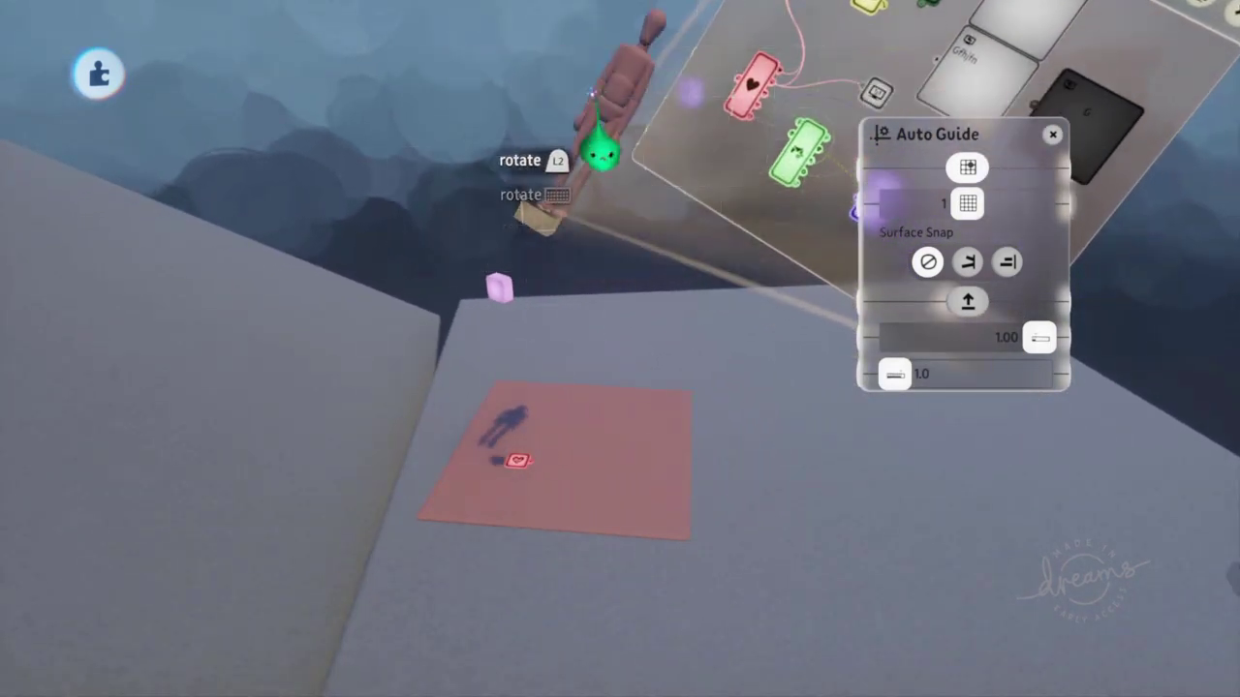
key("Escape")
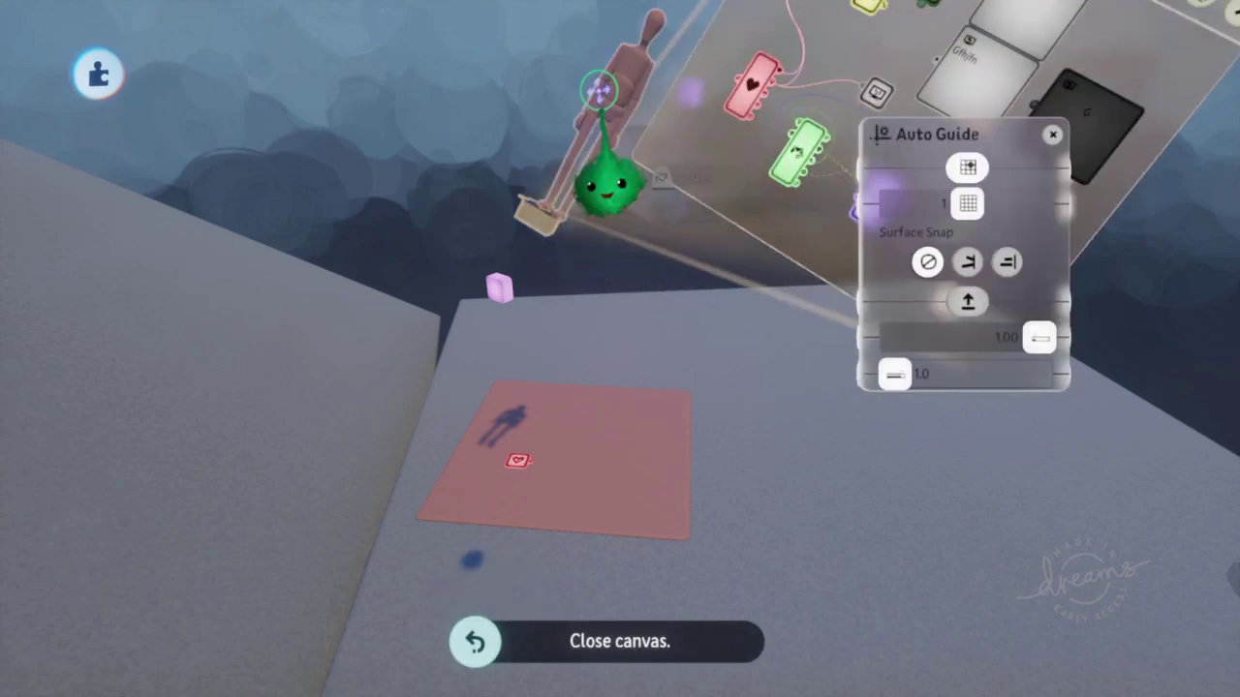
mouse_move(607, 139)
left_mouse_down()
mouse_move(625, 245)
mouse_move(630, 171)
mouse_move(601, 191)
mouse_move(615, 160)
left_mouse_up()
Step: Set the Auto Guide's grid size to 32 and try moving the puppet on that coarse grid
scroll(586, 256, "down", 5)
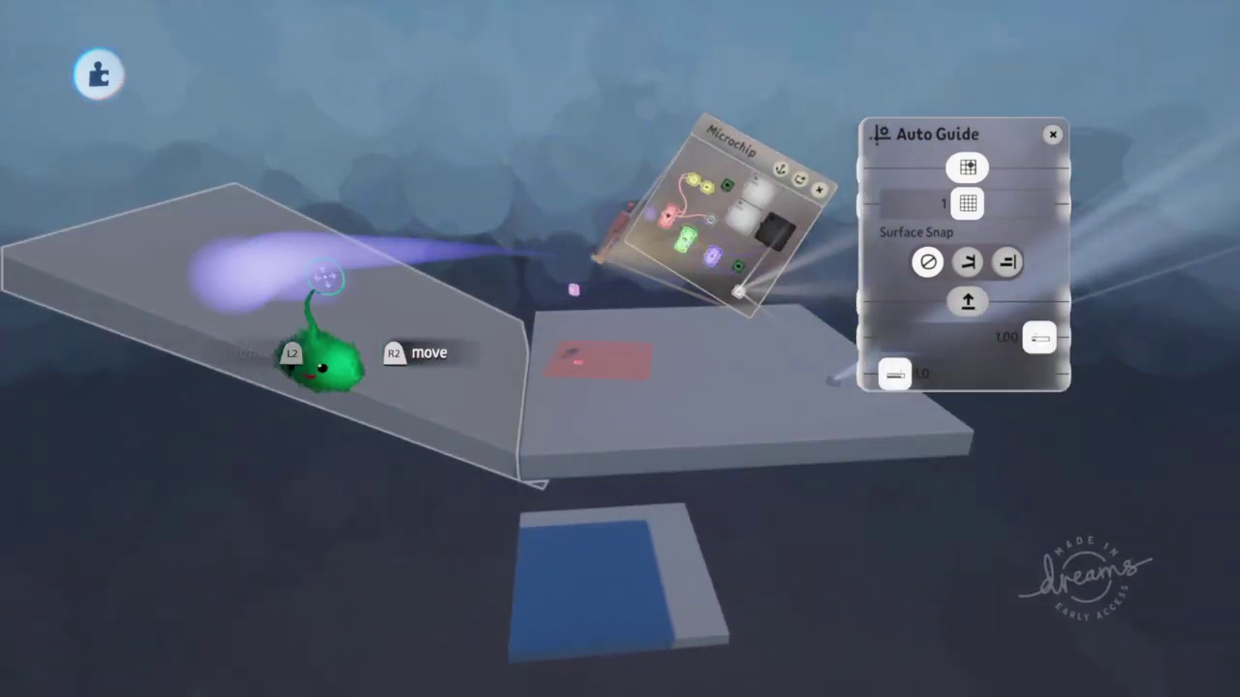
scroll(656, 309, "up", 4)
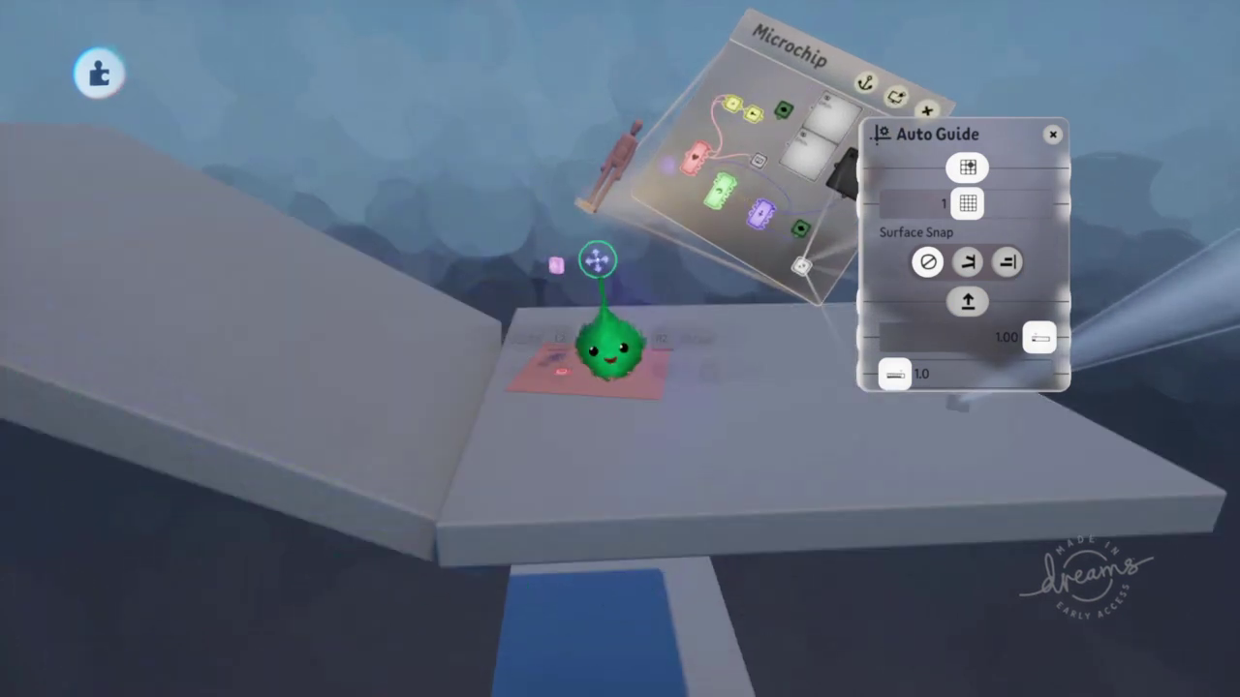
middle_click_drag(657, 269, 632, 271)
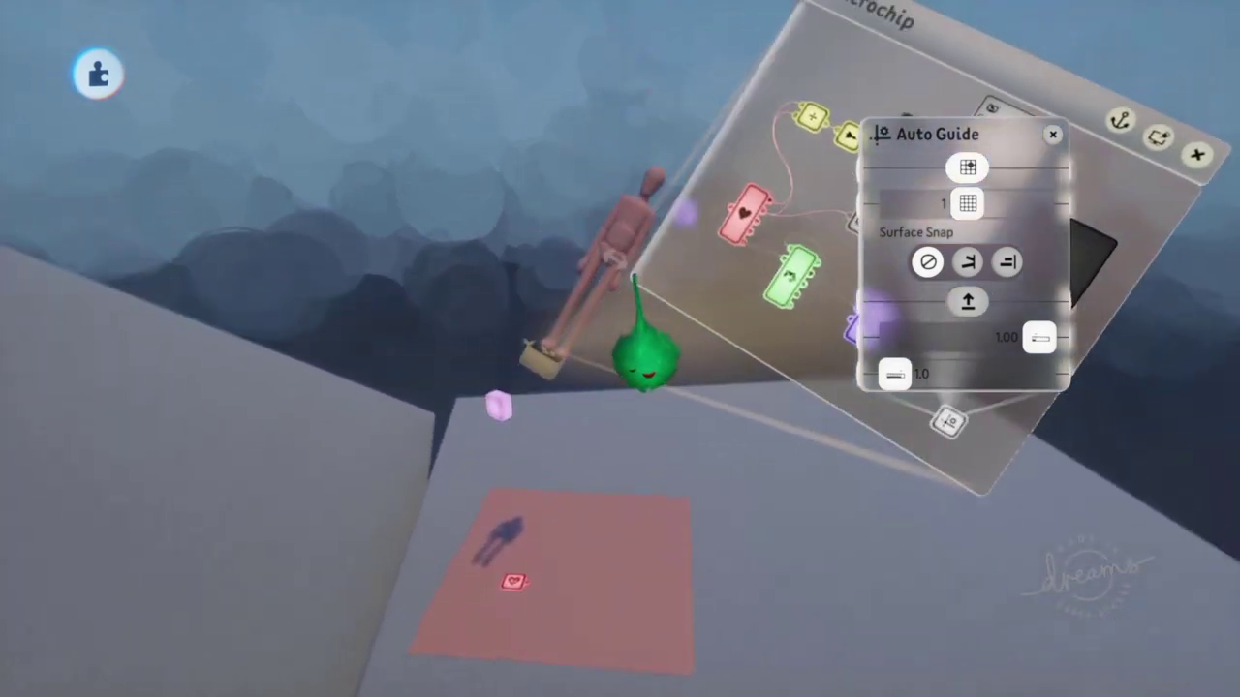
mouse_move(631, 271)
left_mouse_down()
mouse_move(719, 409)
mouse_move(573, 291)
mouse_move(572, 276)
mouse_move(649, 257)
left_mouse_up()
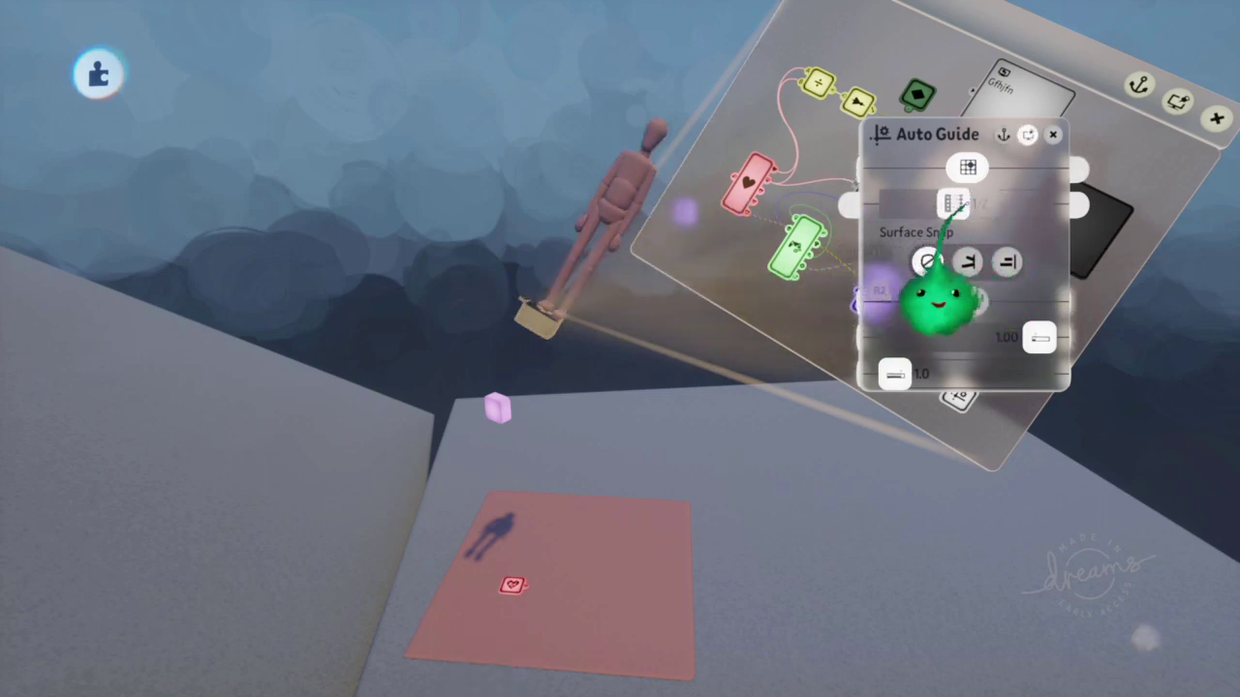
left_click_drag(616, 203, 637, 225)
left_click_drag(925, 206, 1039, 204)
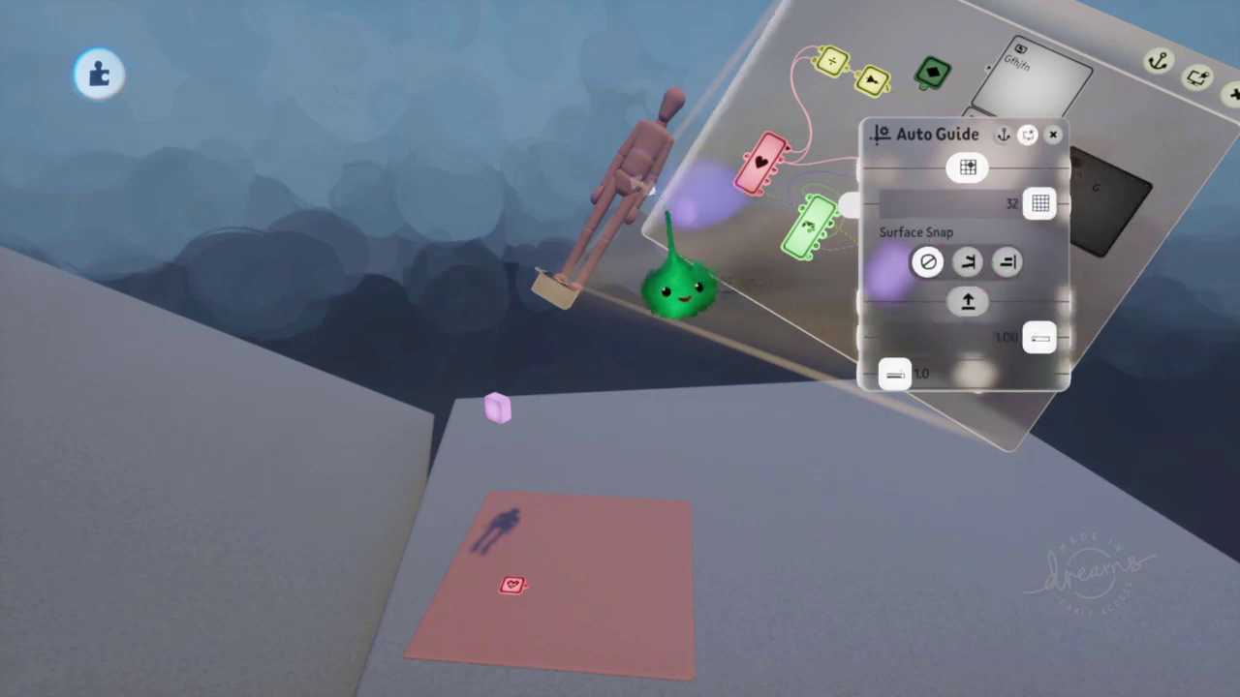
scroll(763, 345, "down", 10)
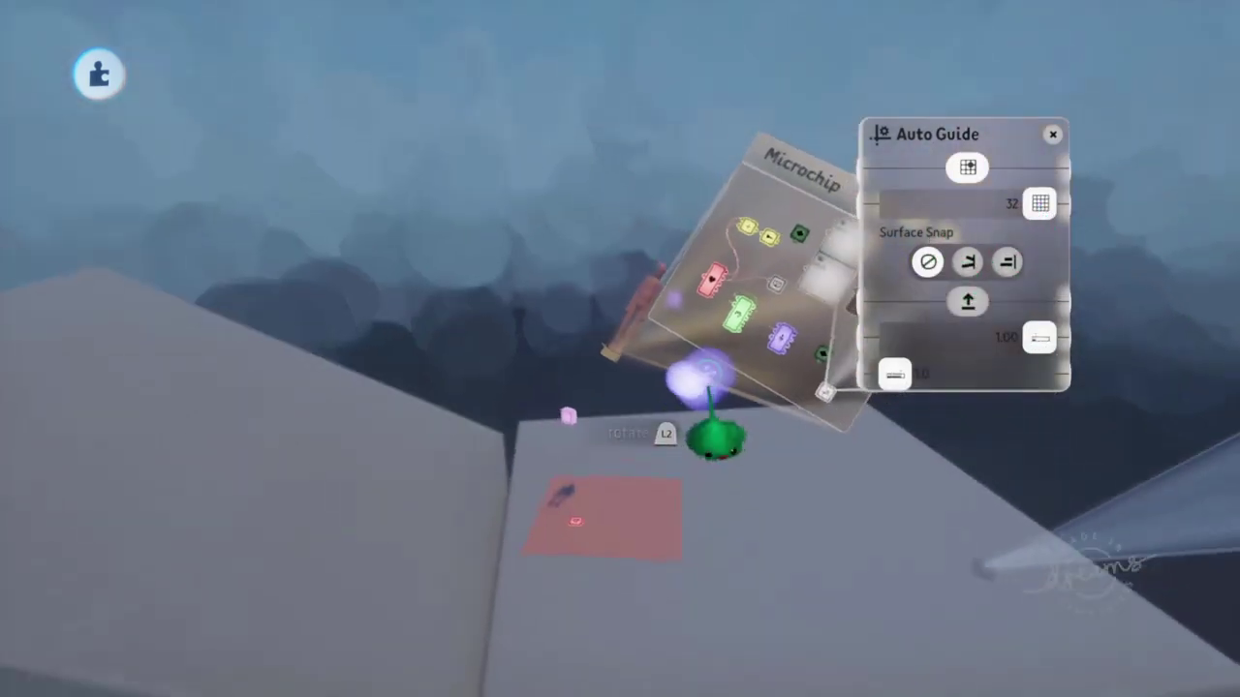
left_click_drag(670, 351, 786, 446)
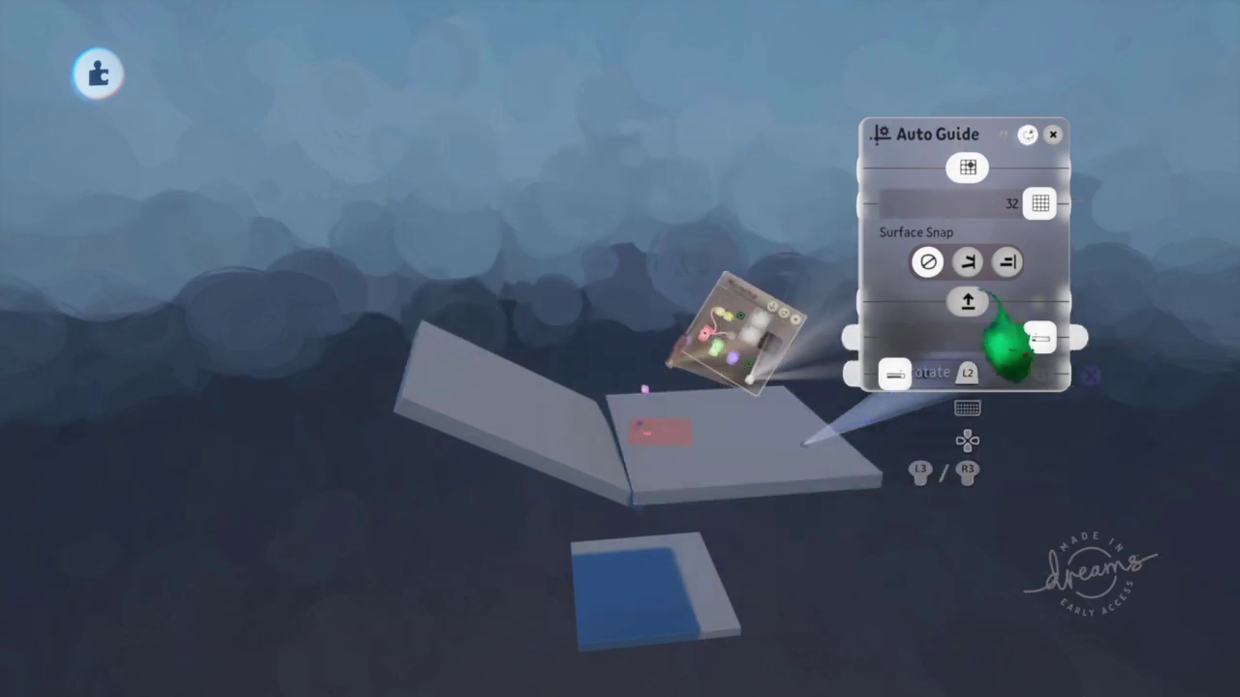
Step: Set the grid size to 1/32, move the puppet on that fine grid, and turn Grid Snap off
left_click_drag(968, 204, 716, 310)
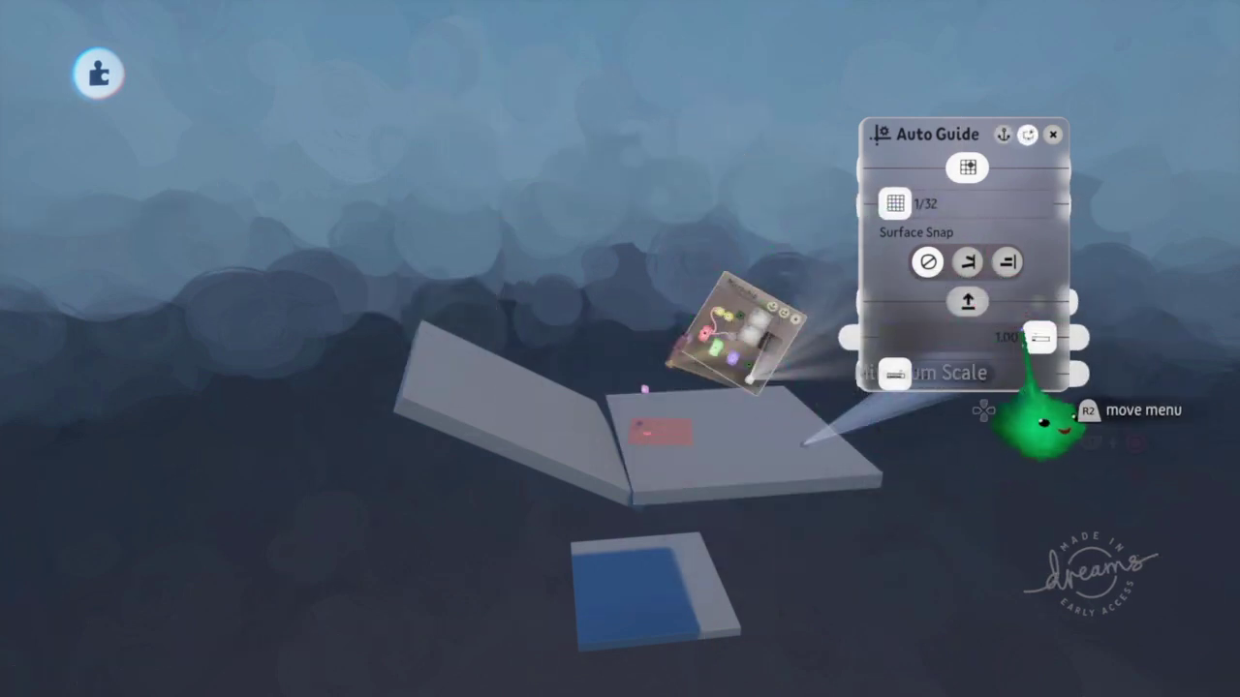
scroll(968, 379, "up", 5)
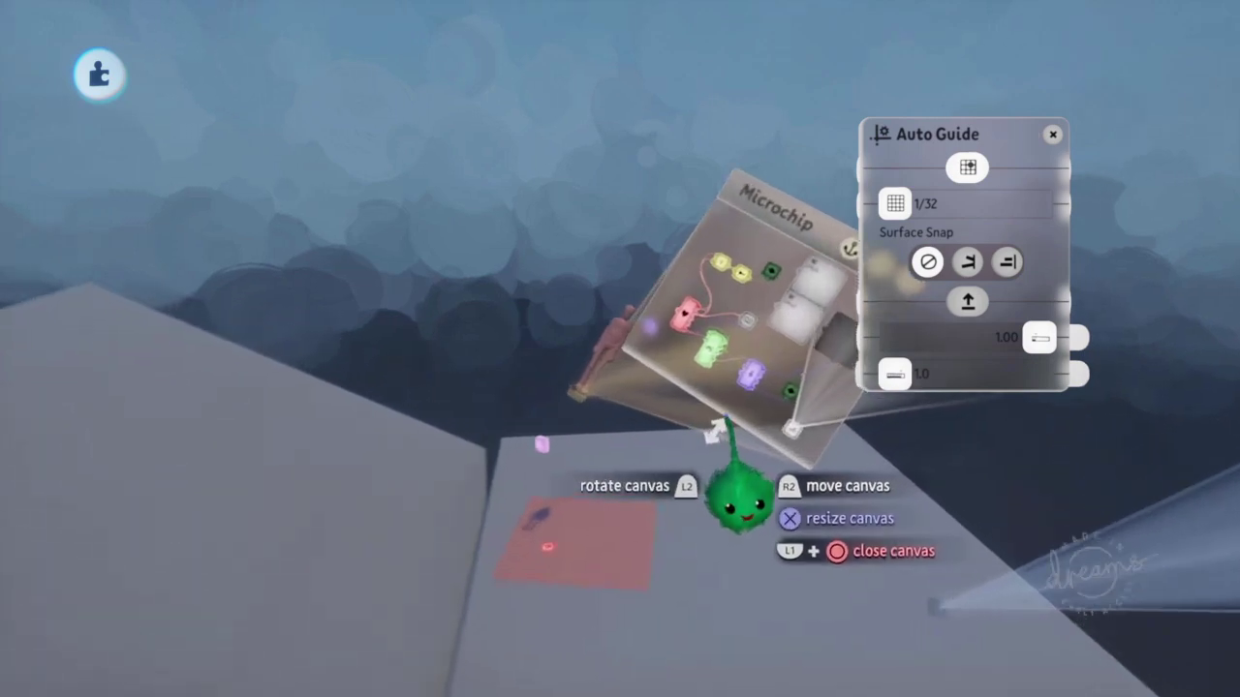
scroll(726, 417, "up", 5)
left_click_drag(656, 444, 646, 376)
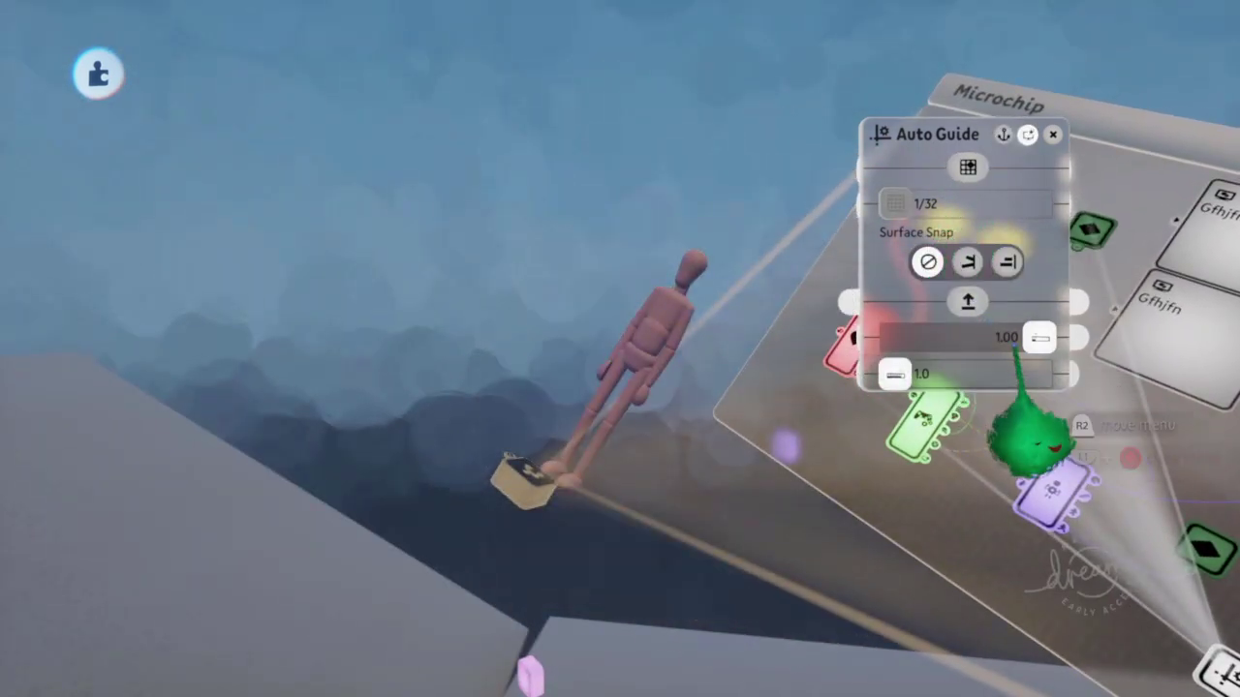
Step: Set the Auto Guide's Minimum Scale to 0.73 and Maximum Scale to 2.0, and resize the puppet within those limits
left_click_drag(661, 356, 664, 328)
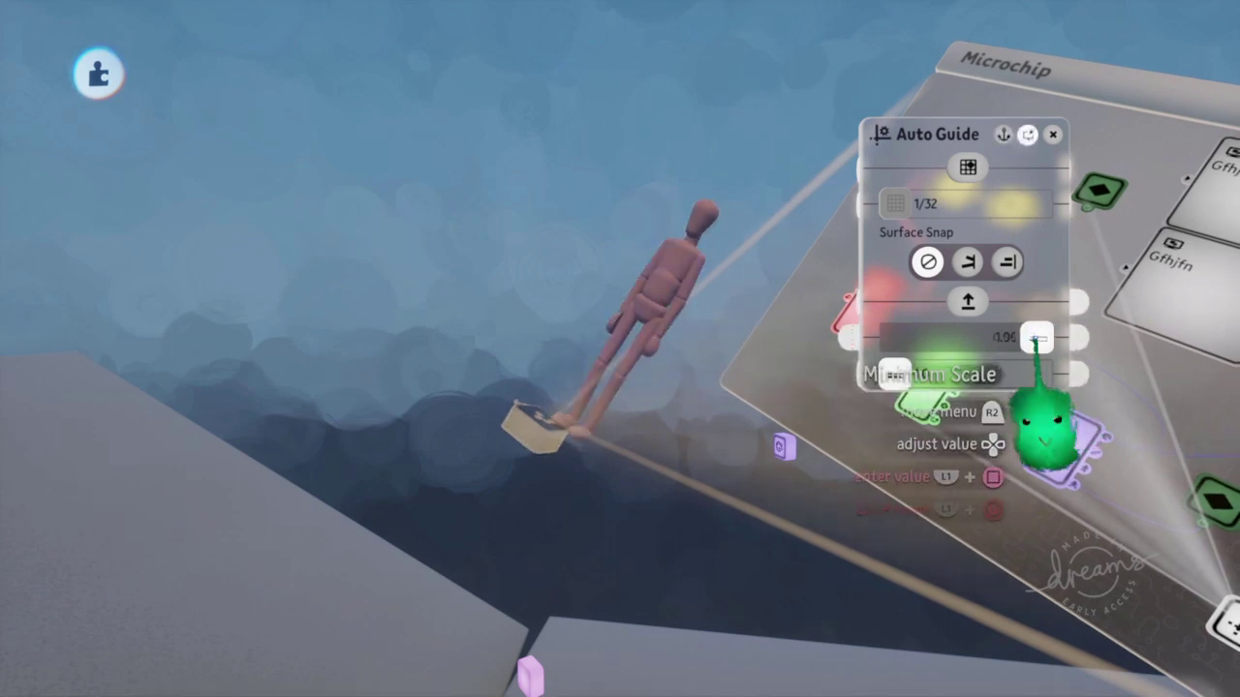
left_click_drag(671, 366, 680, 304)
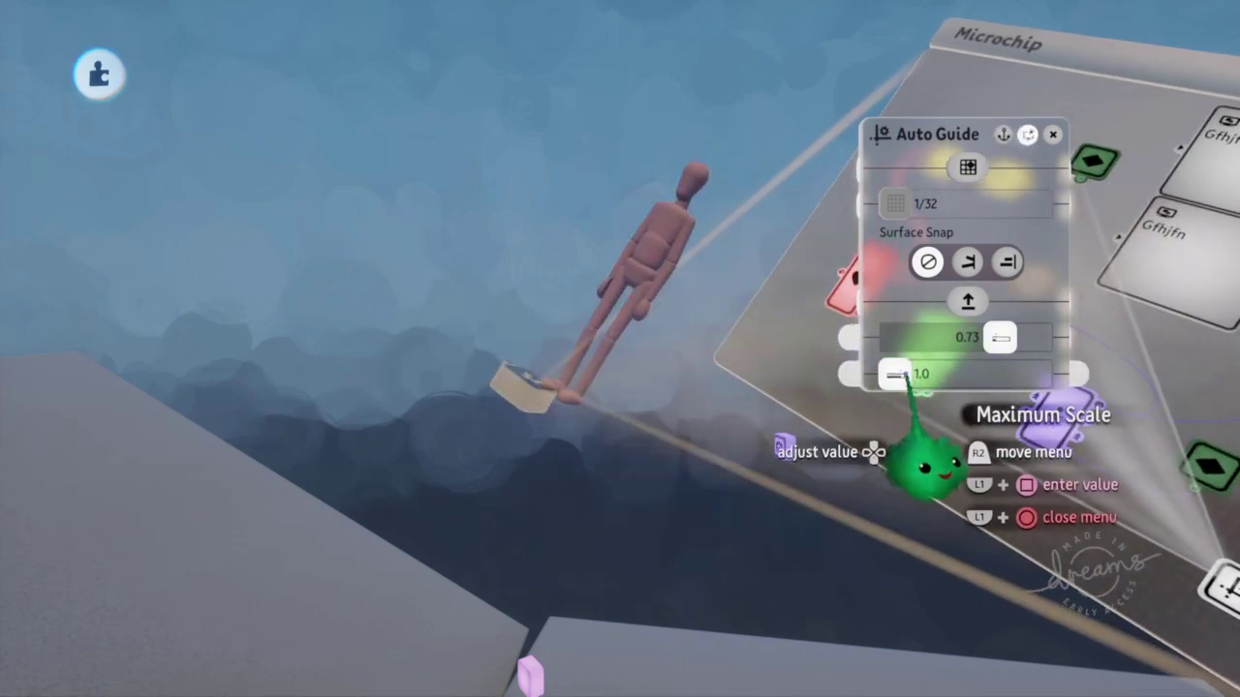
left_click_drag(675, 317, 692, 298)
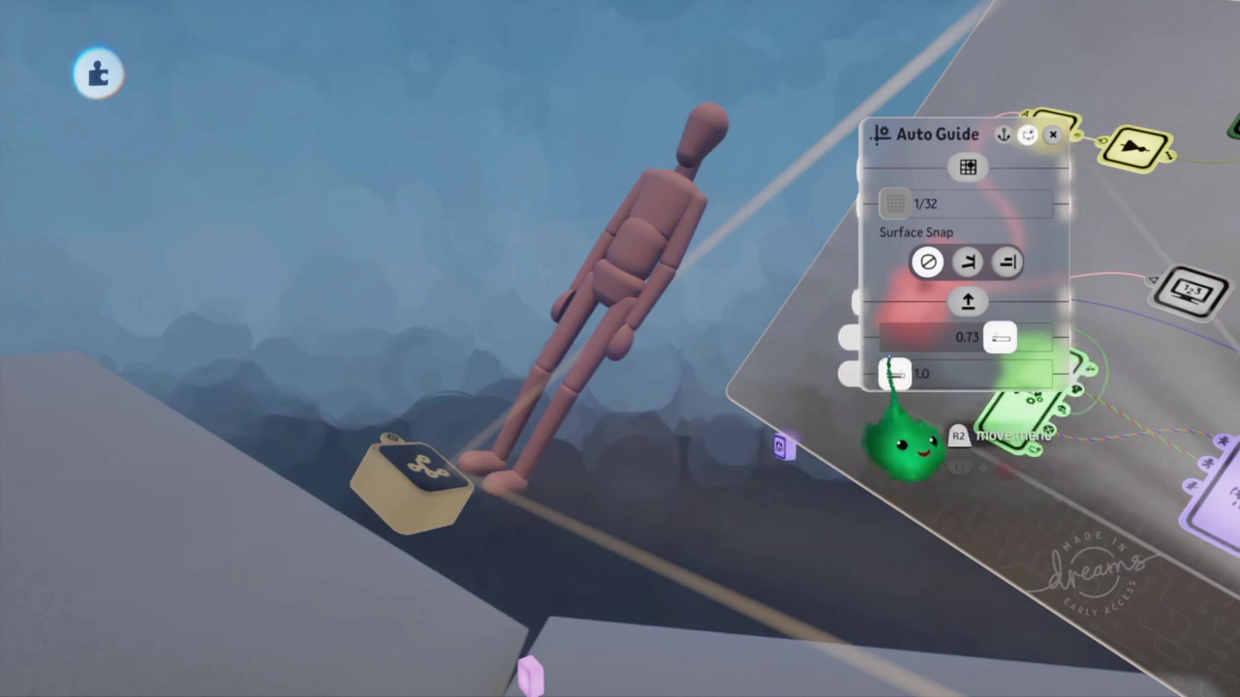
mouse_move(684, 334)
left_mouse_down()
mouse_move(656, 301)
mouse_move(678, 280)
mouse_move(707, 288)
mouse_move(707, 307)
mouse_move(675, 320)
left_mouse_up()
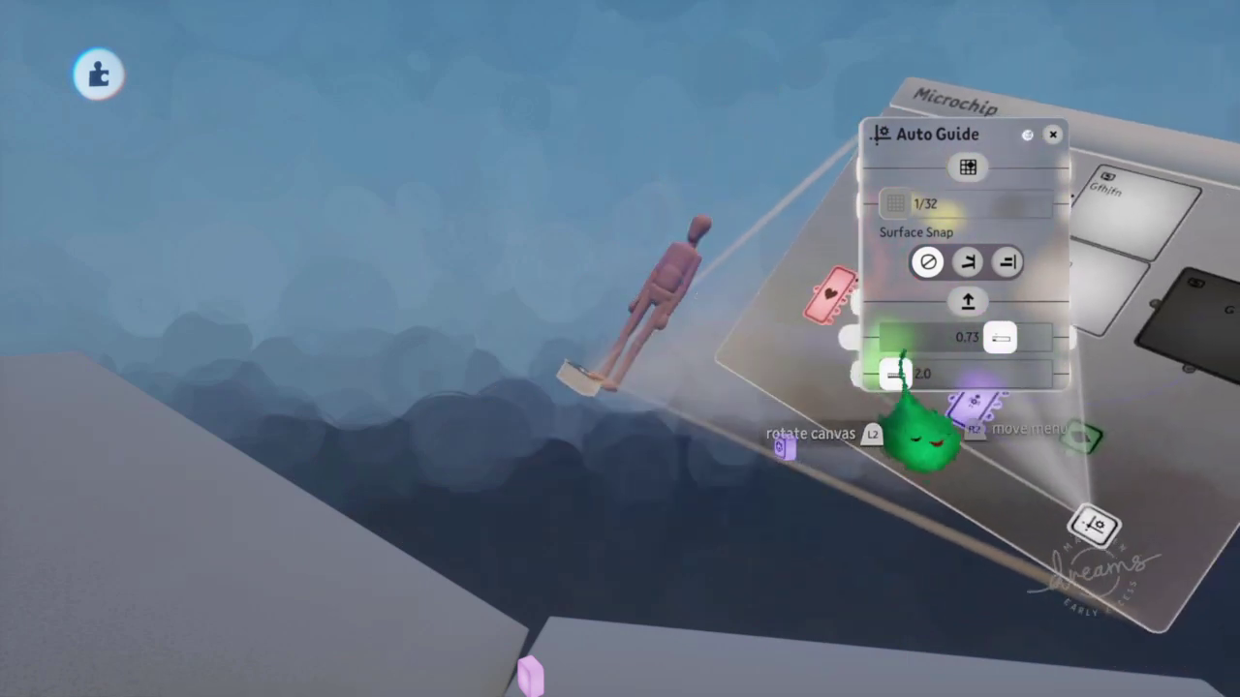
Step: Restore the Minimum Scale to 1.00 and the Maximum Scale to 1.0, and move the puppet above the floor
left_click_drag(1000, 337, 1039, 337)
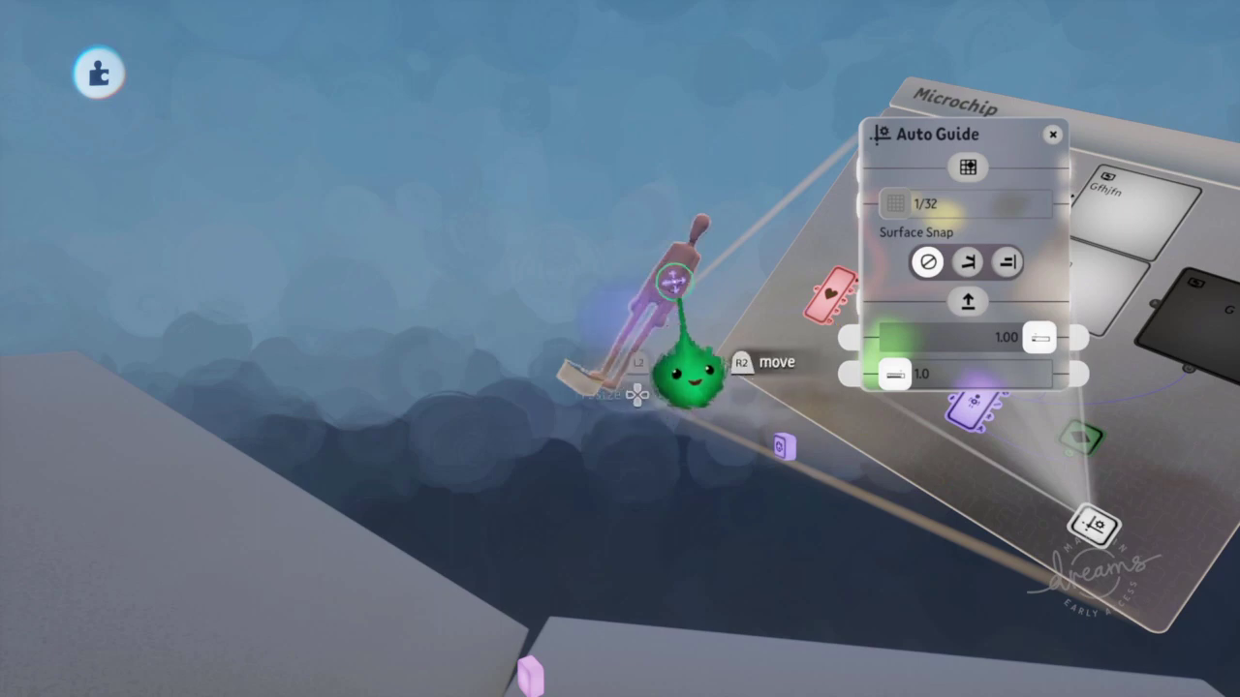
scroll(681, 289, "up", 5)
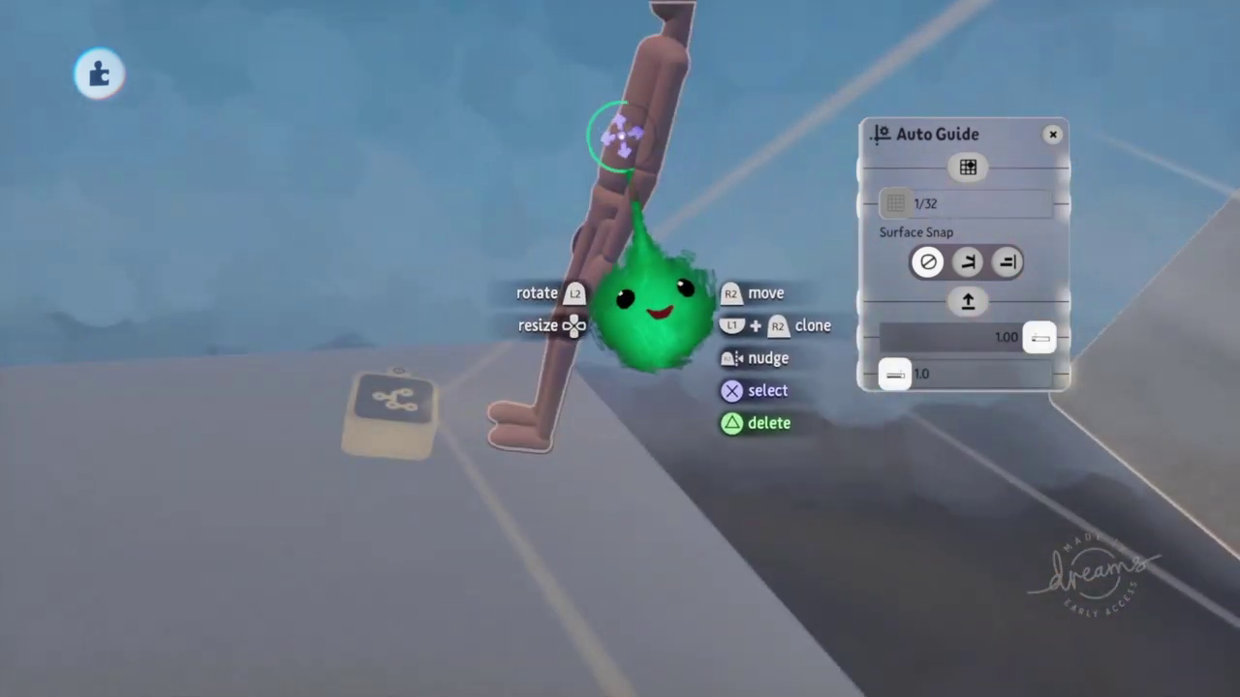
mouse_move(646, 141)
left_mouse_down()
mouse_move(630, 126)
mouse_move(629, 155)
left_mouse_up()
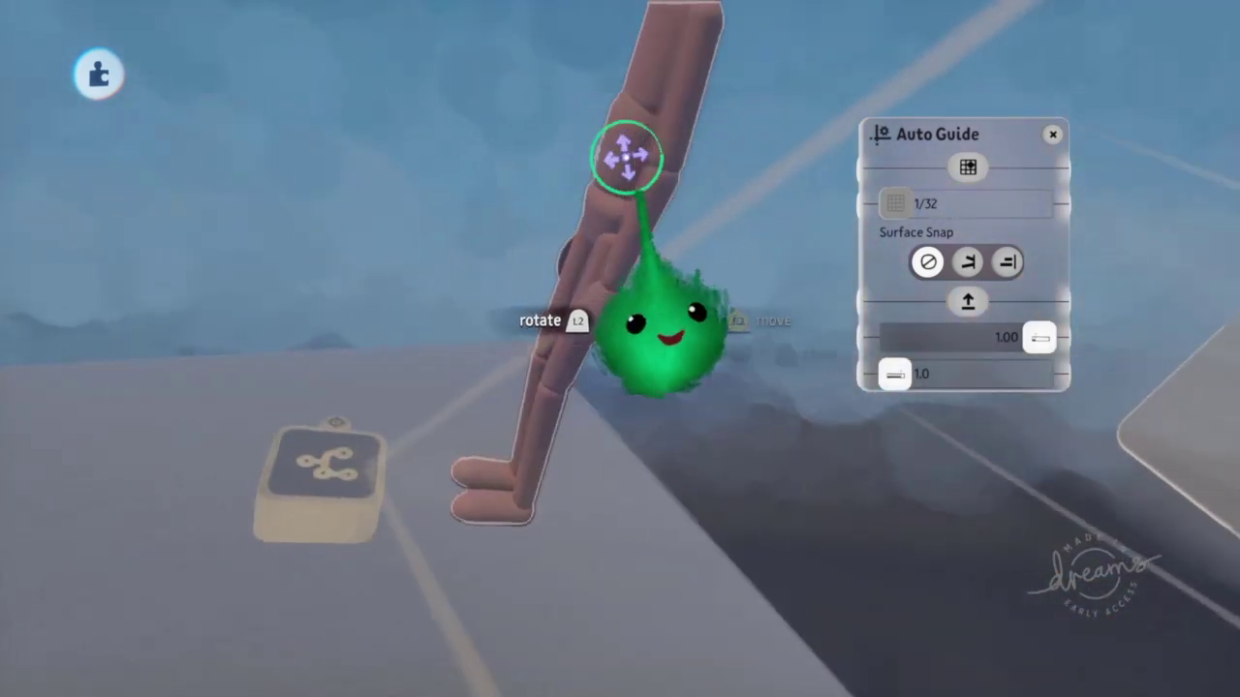
middle_click_drag(628, 160, 984, 301)
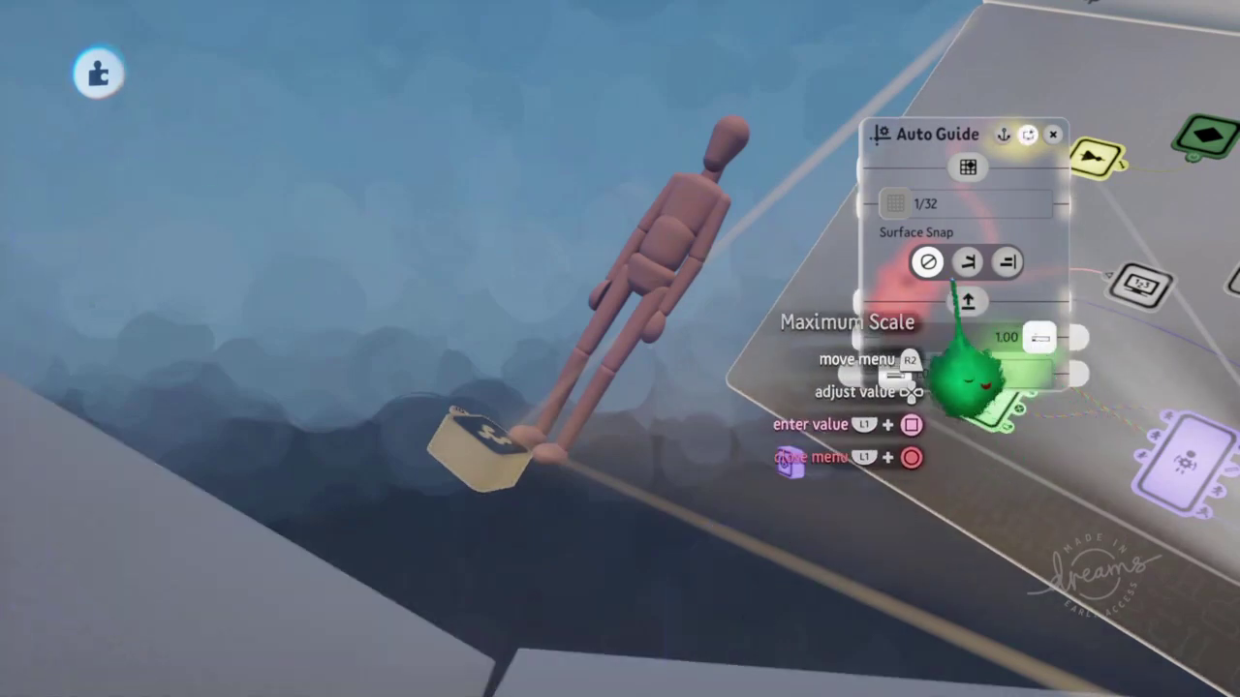
Step: Reopen the Auto Guide's settings from its gadget on the puppet's microchip and set Surface Snap to On
key("Escape")
middle_click_drag(913, 310, 908, 463)
left_click(905, 462)
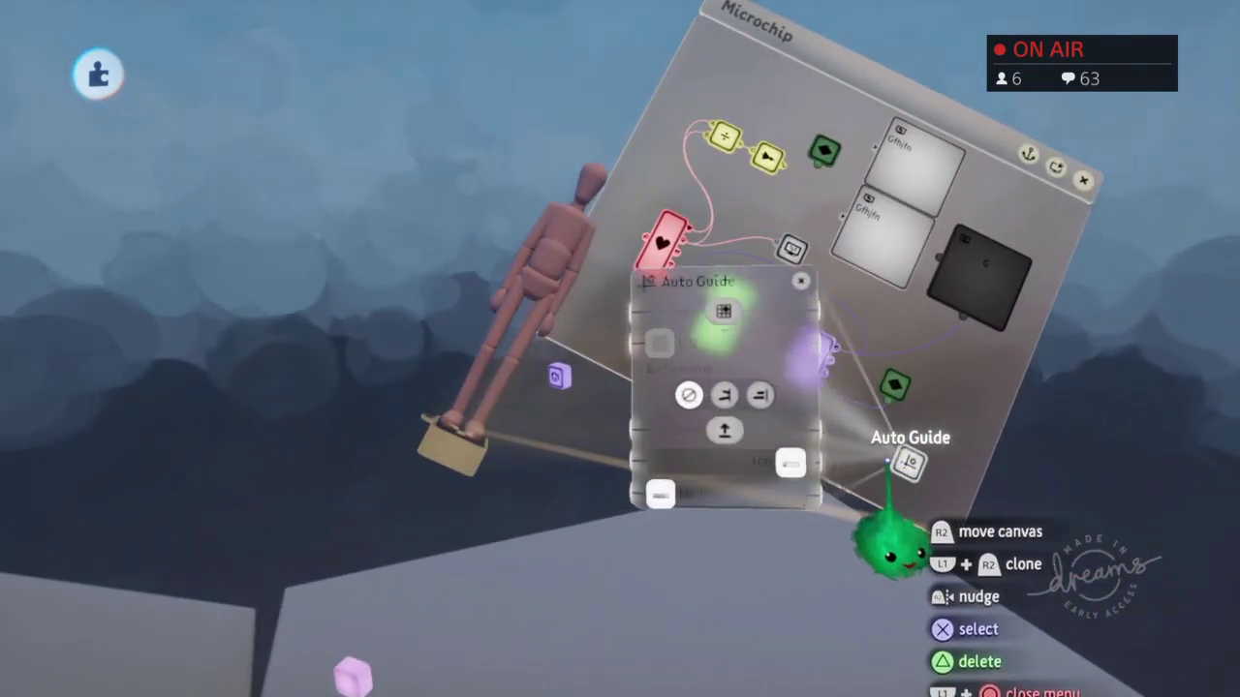
left_click_drag(681, 544, 819, 455)
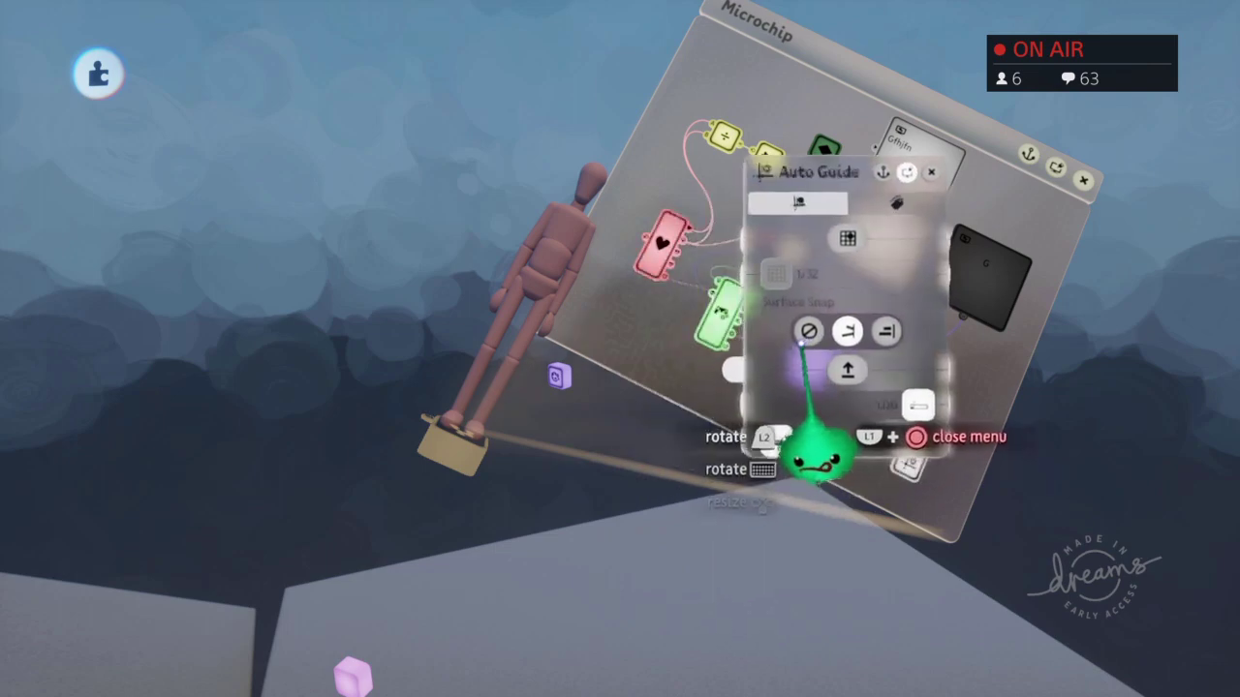
scroll(690, 438, "up", 5)
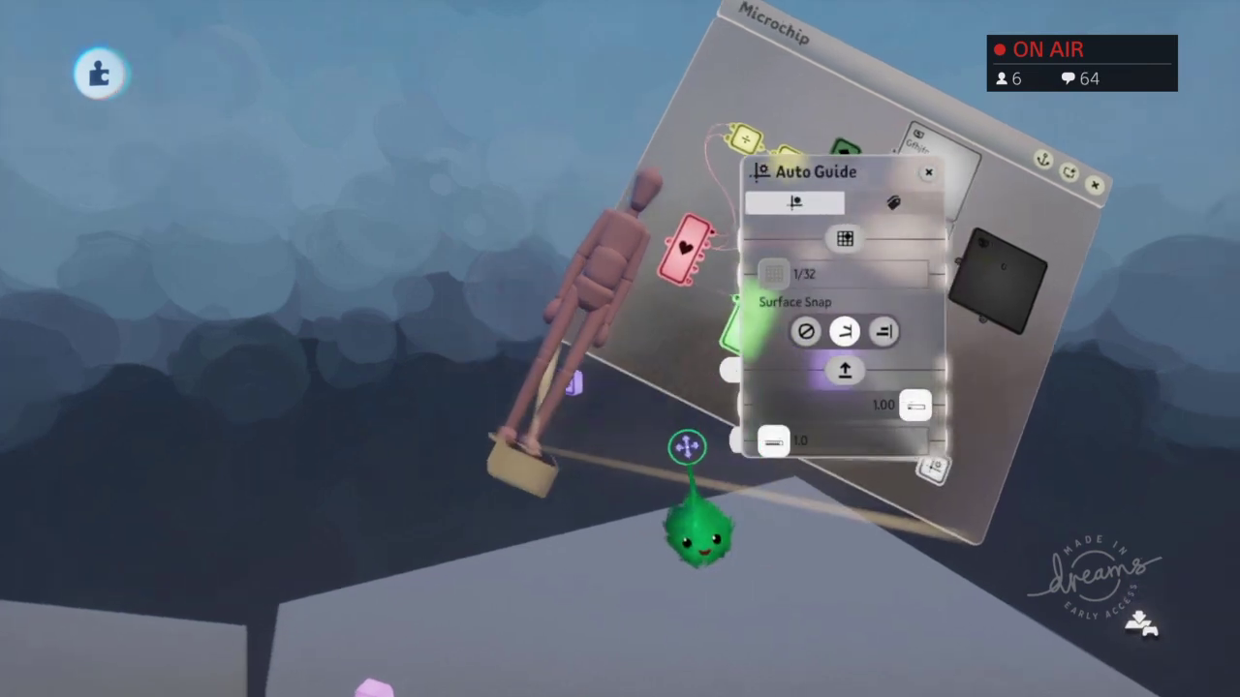
scroll(671, 414, "down", 10)
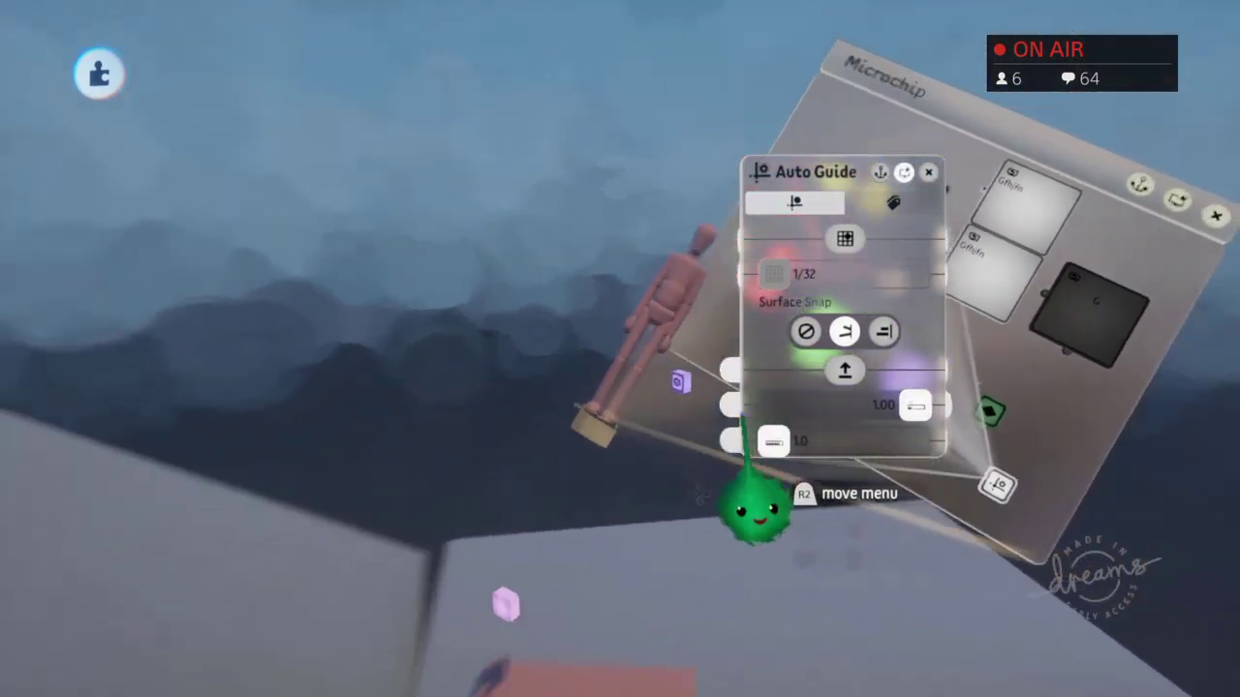
Step: Review the editor's show and hide options, including Hover Effect, and leave the scene for the pause menu
key("Escape")
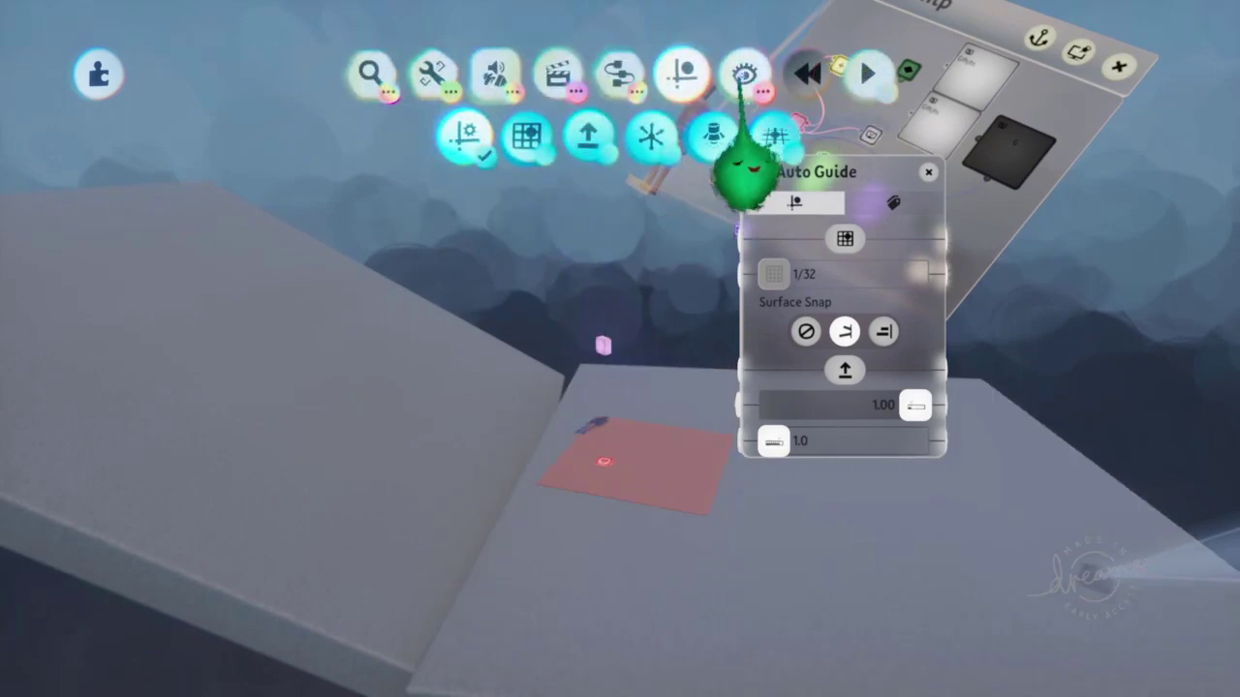
left_click(744, 74)
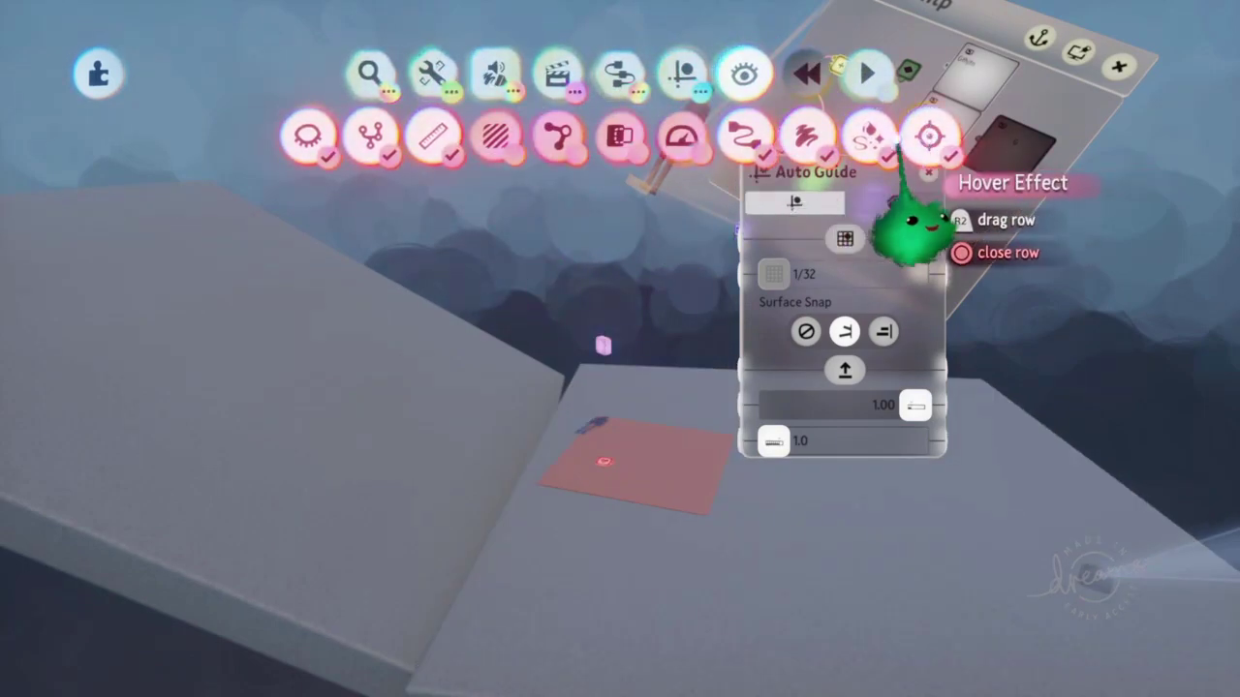
key("Escape")
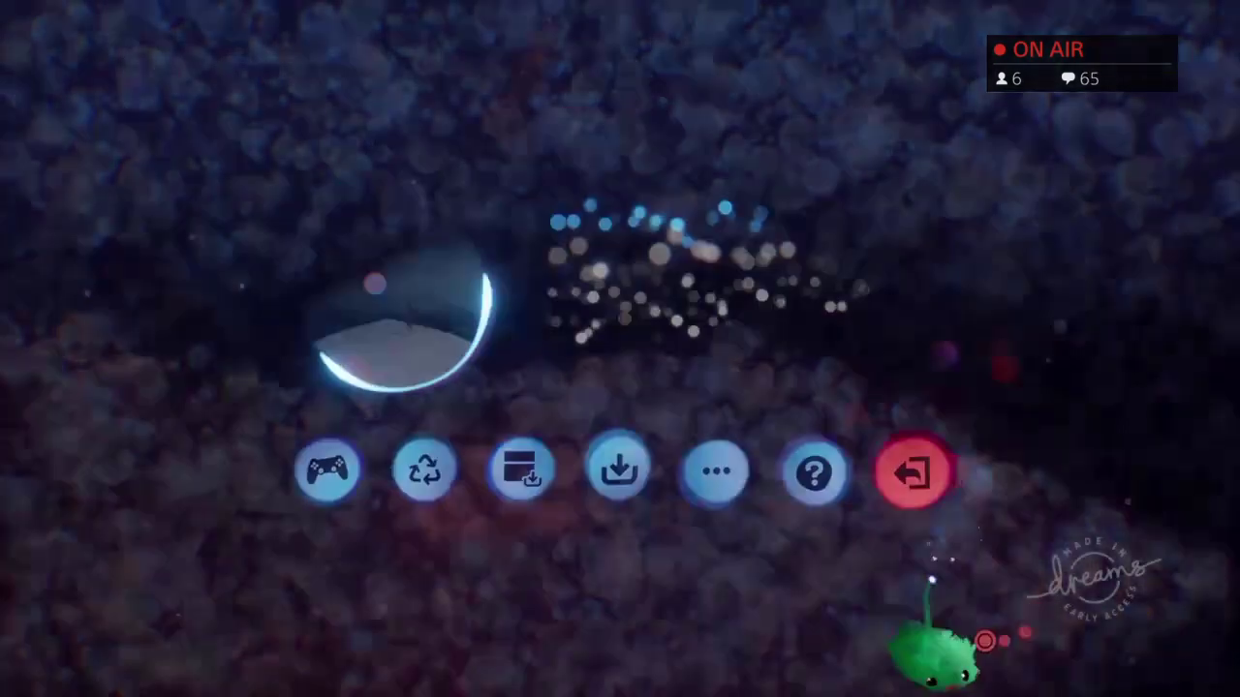
Step: Save the current scene and return to the list of creations
left_click(913, 471)
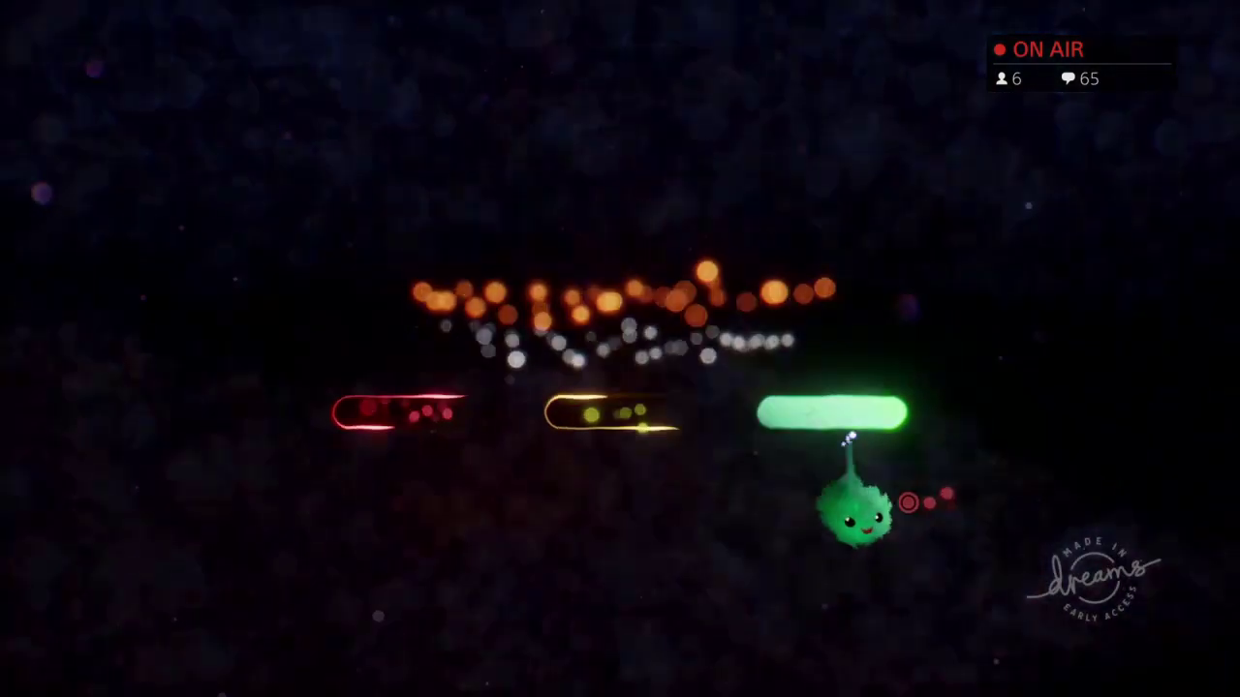
left_click(855, 414)
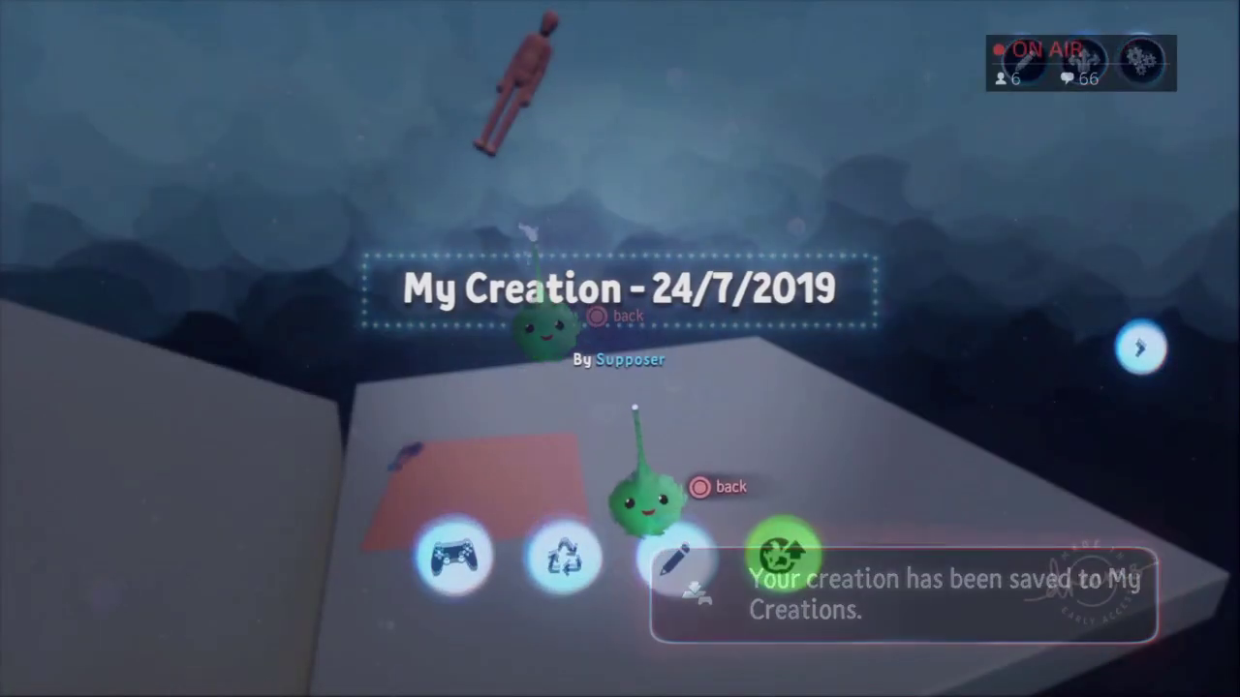
key("Escape")
Step: Start a fresh Character element with a blue blank puppet
left_click(191, 460)
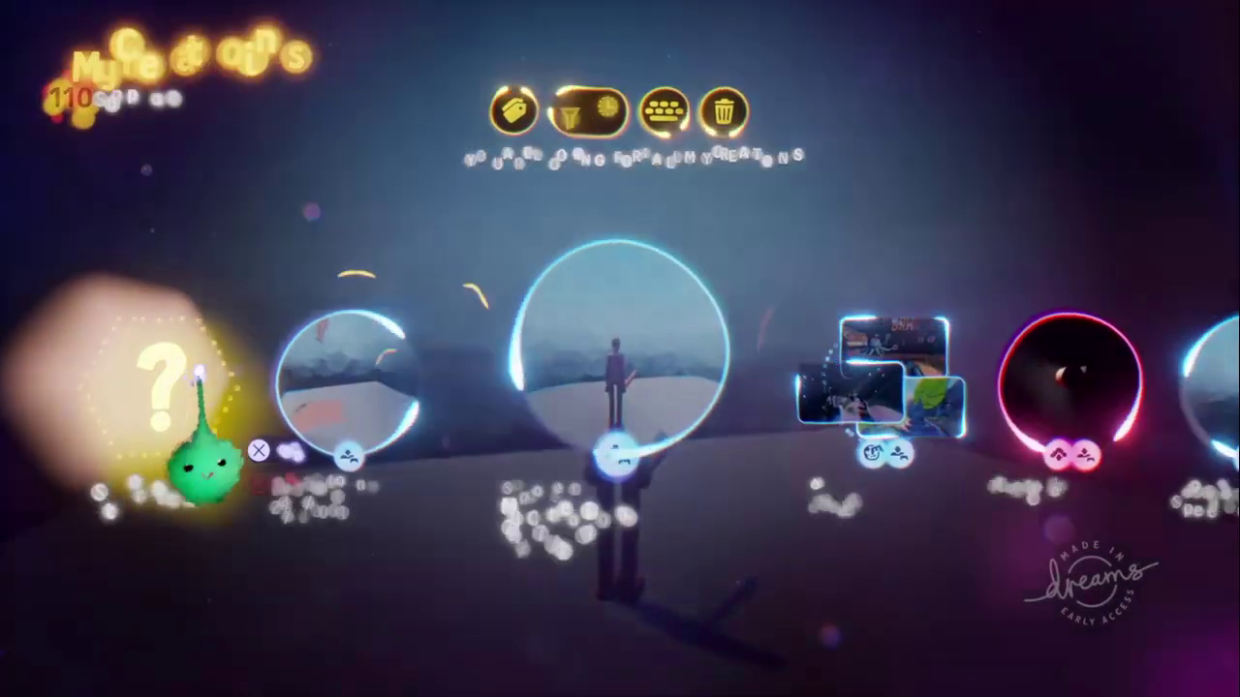
left_click(620, 489)
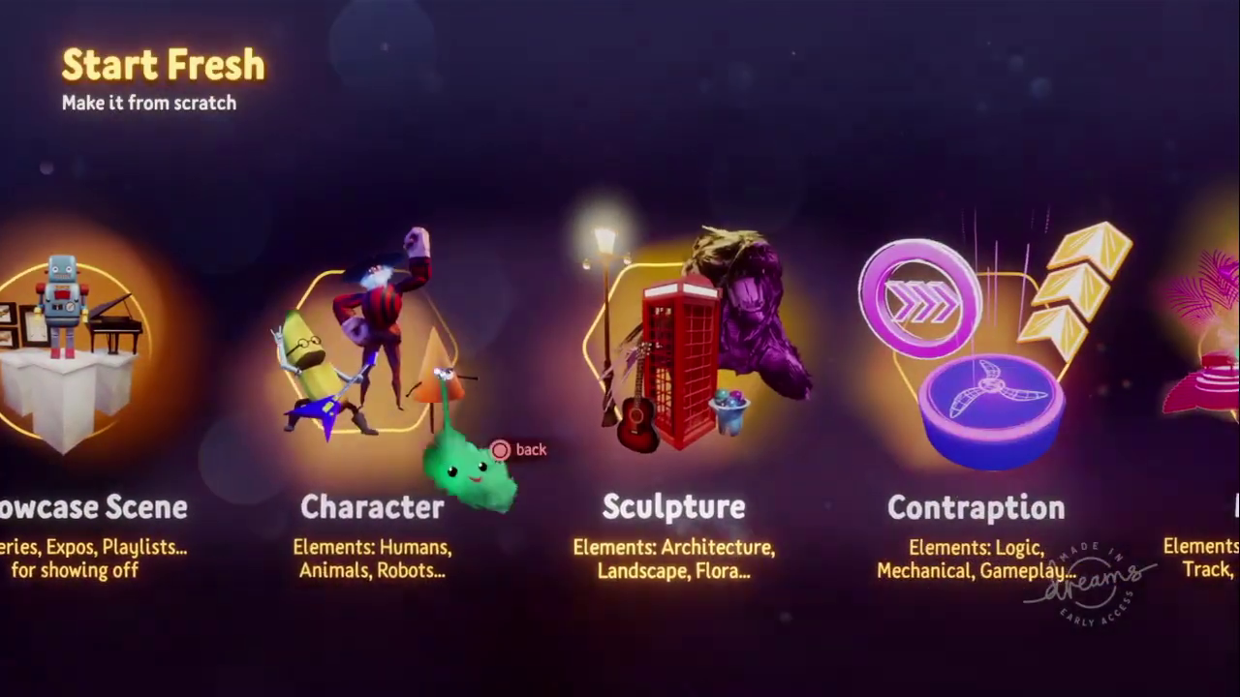
left_click(416, 383)
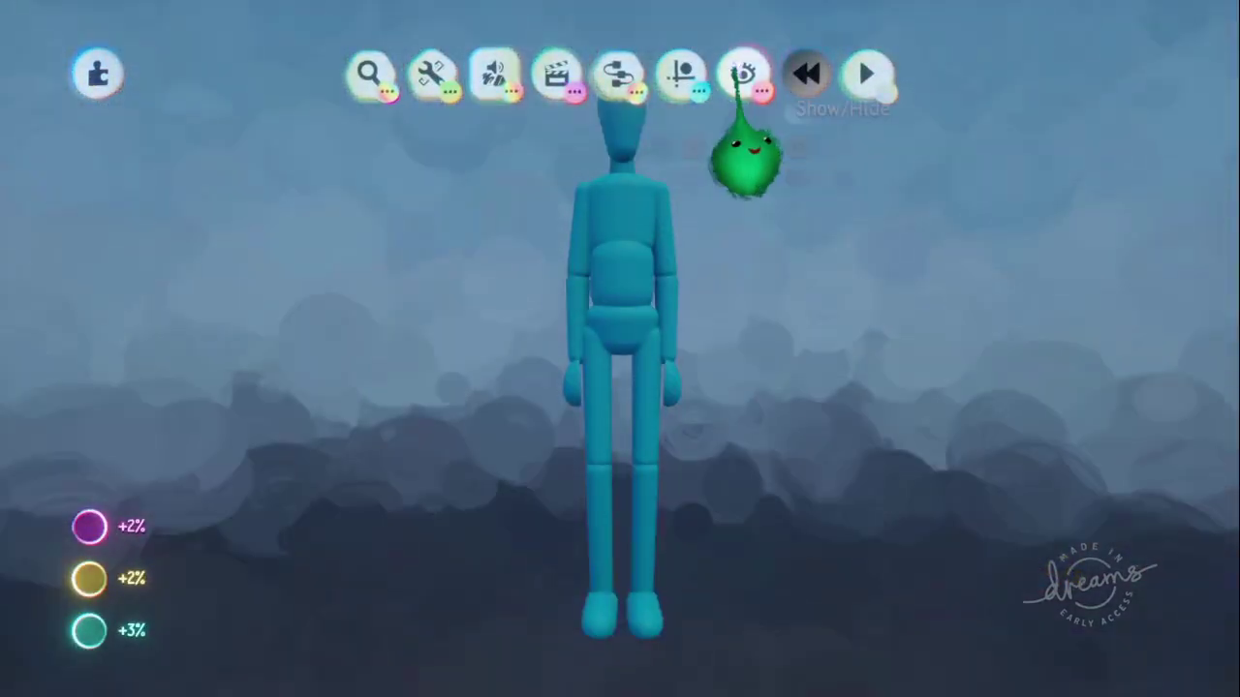
Step: Show the Grab Points and move the puppet's grab point from its feet up to the front of its face
left_click(742, 74)
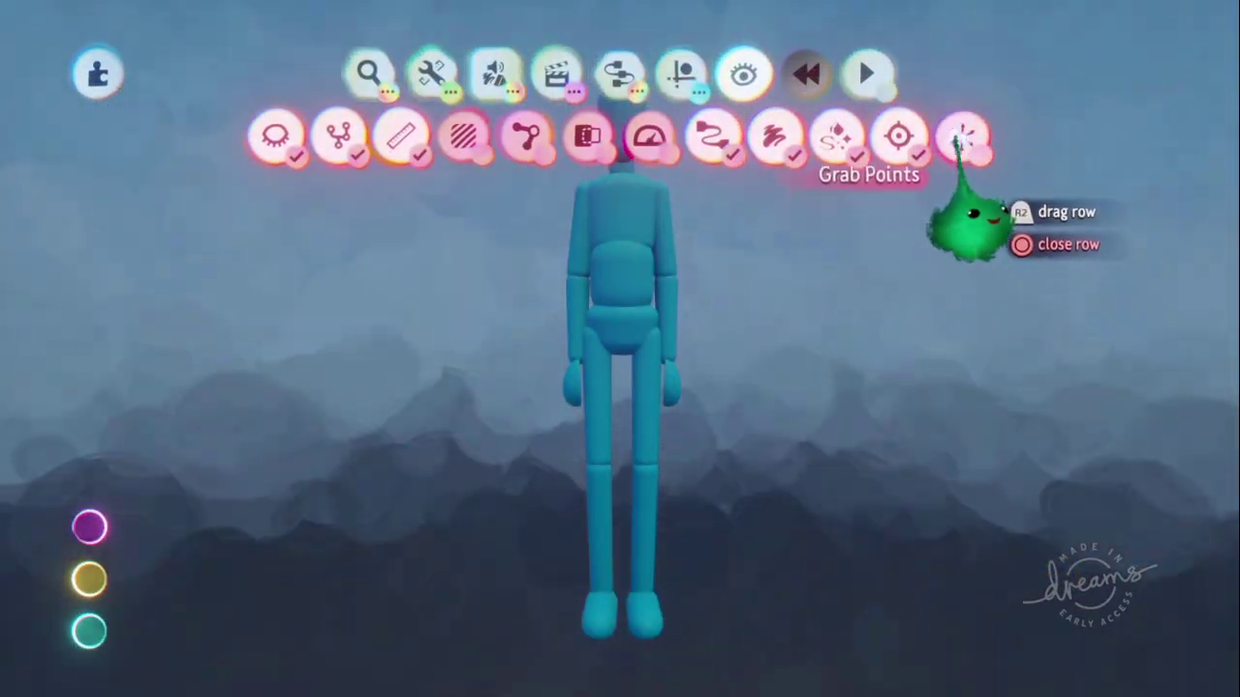
left_click(963, 144)
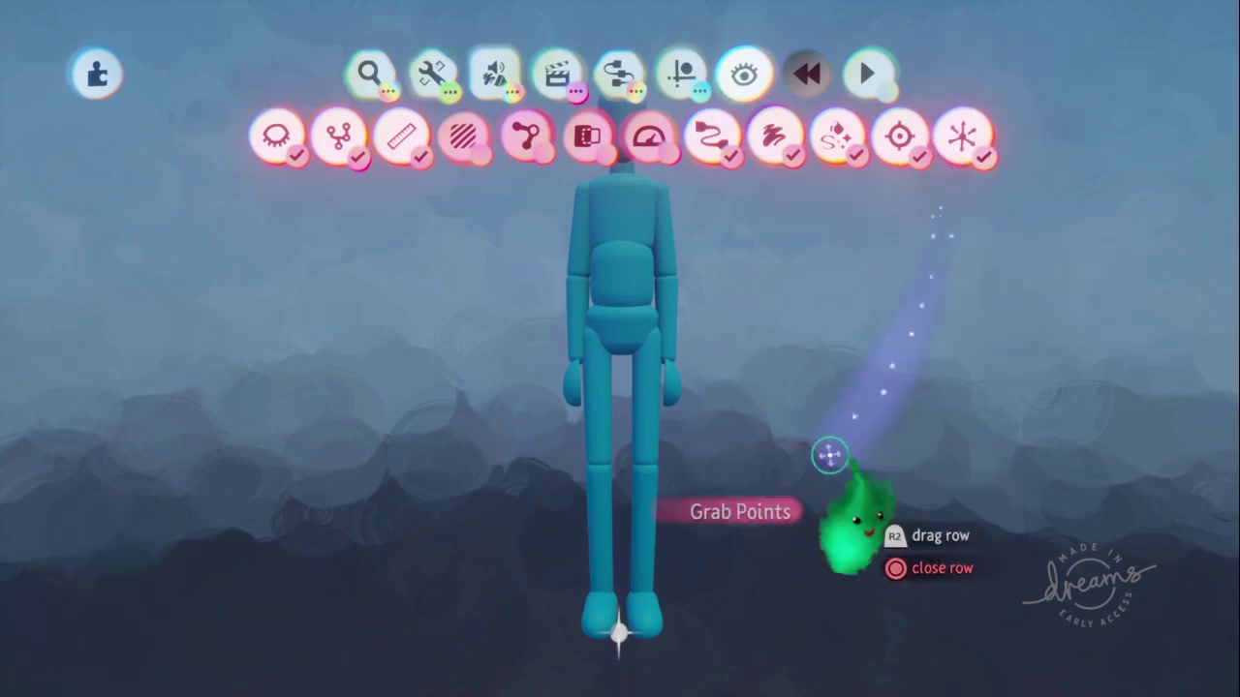
left_click_drag(715, 635, 702, 543)
middle_click_drag(702, 544, 674, 443)
left_click(664, 411)
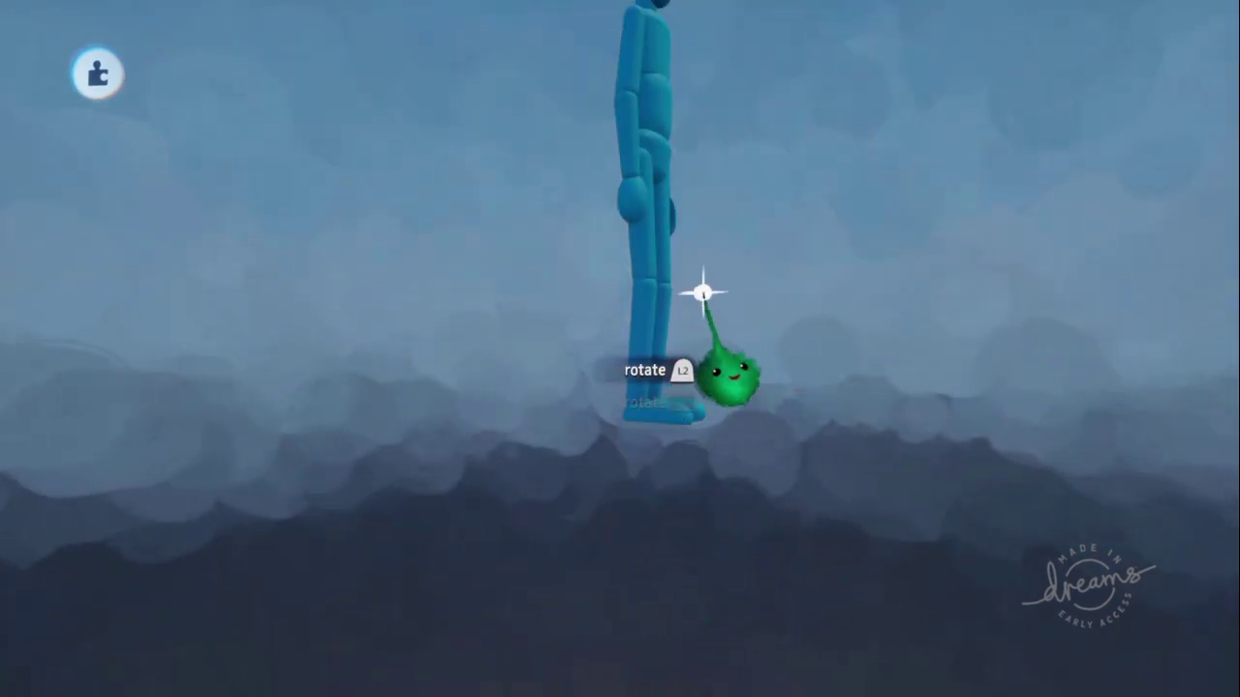
middle_click_drag(702, 293, 666, 206)
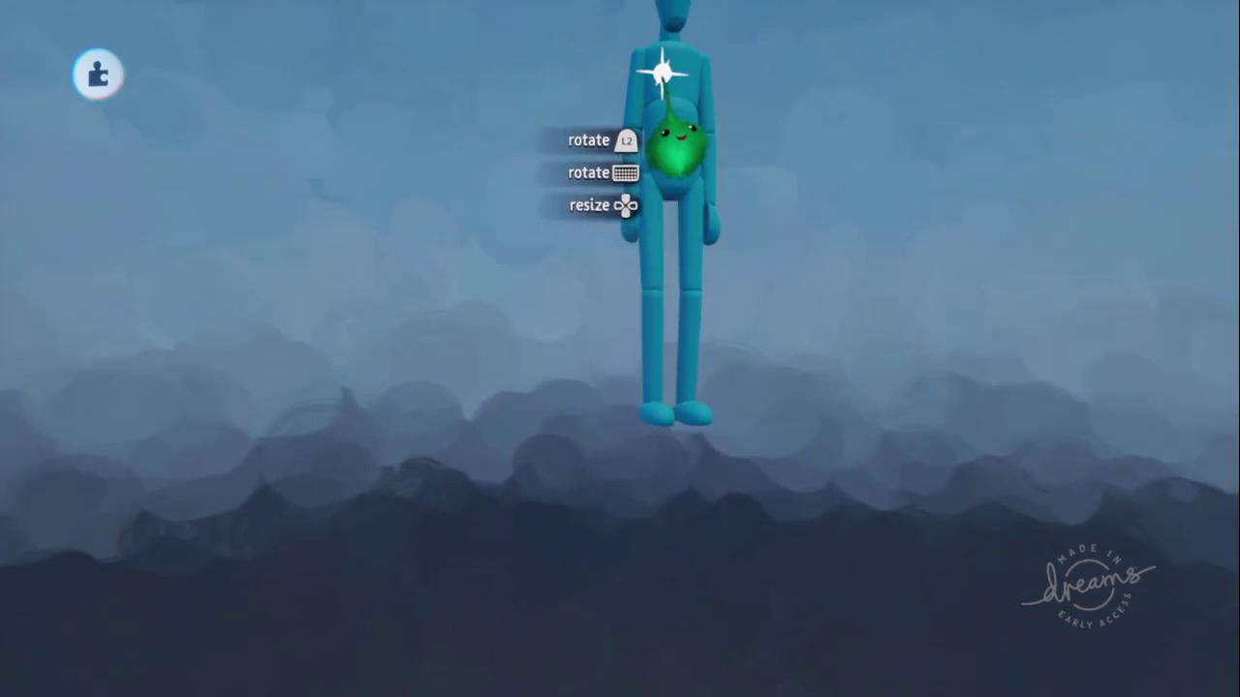
middle_click_drag(671, 73, 626, 177)
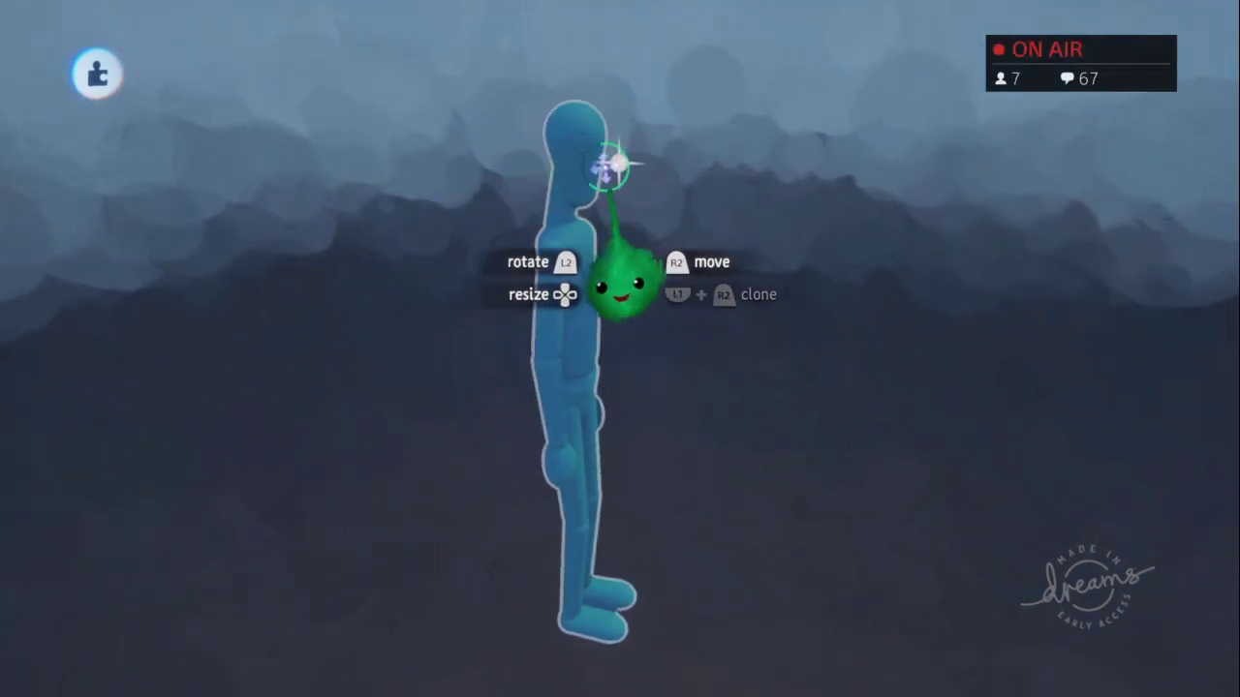
Step: Save the puppet creation and leave its editor
key("Escape")
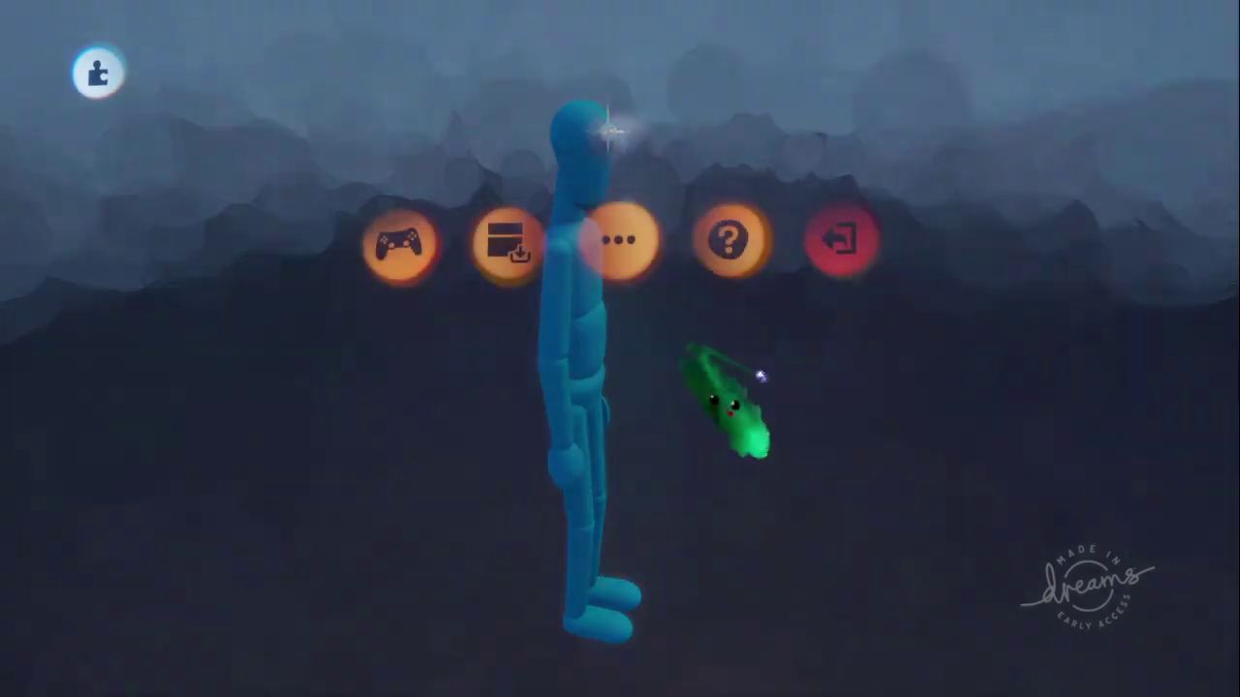
left_click(850, 491)
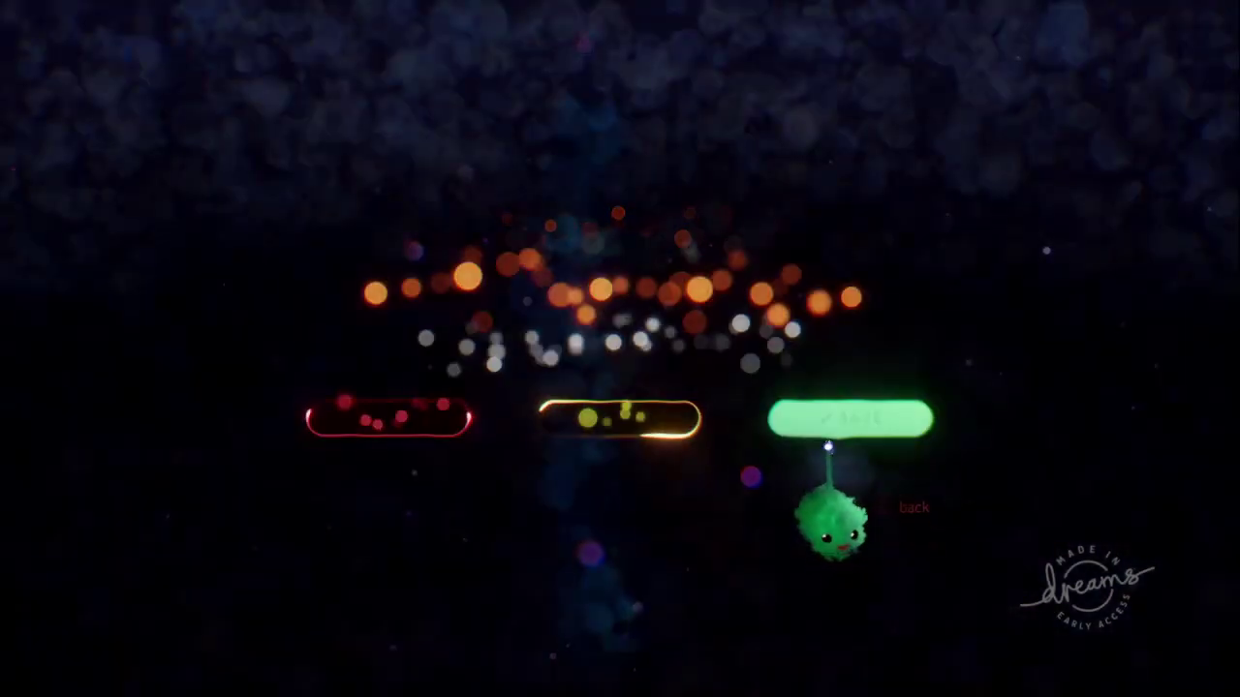
left_click(829, 442)
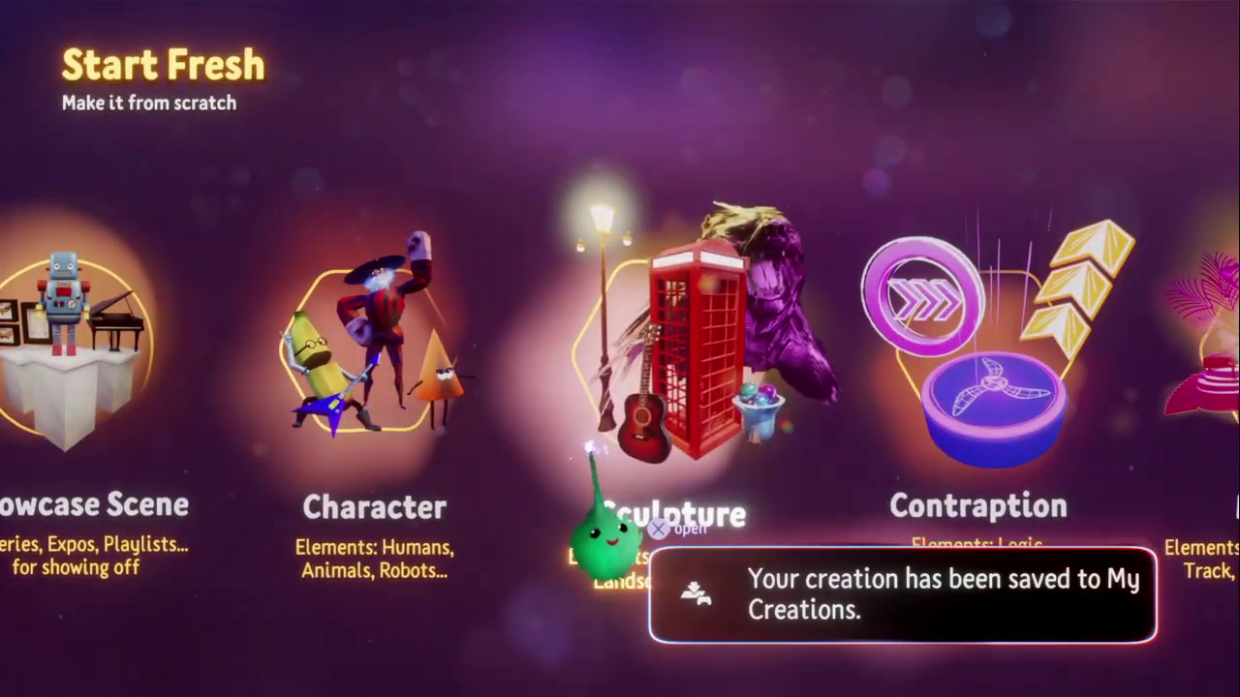
Step: Start a fresh Game Scene
scroll(587, 426, "left", 5)
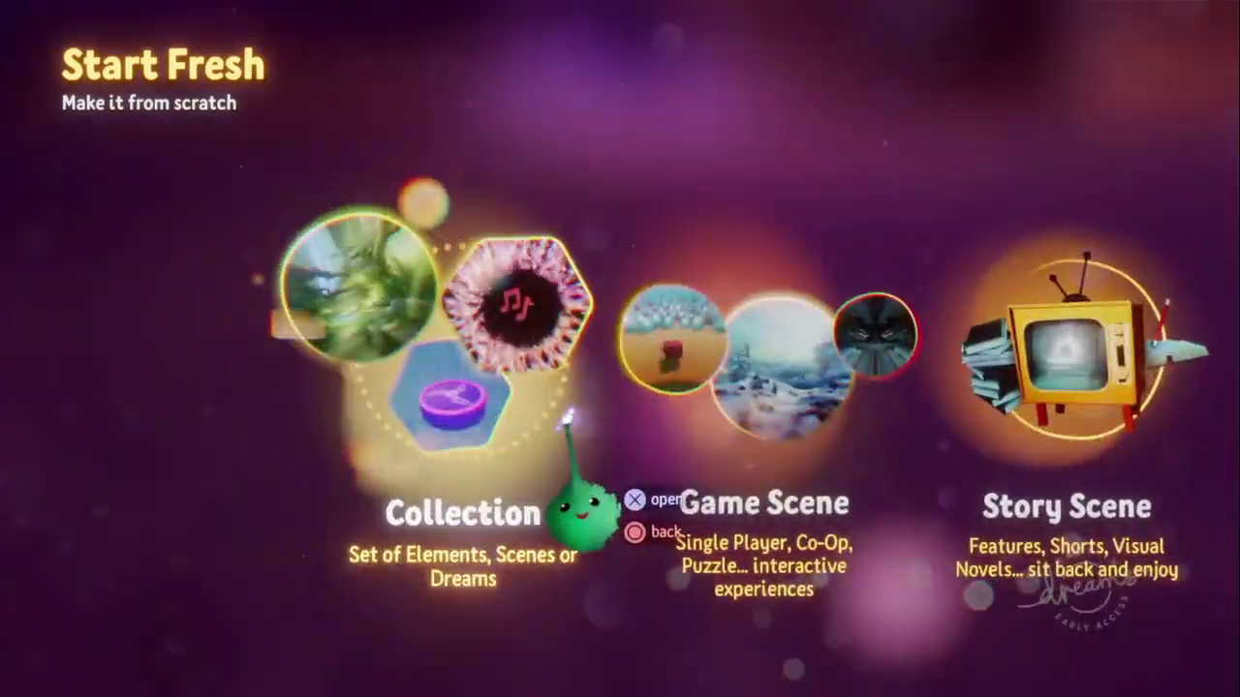
key("Right")
key("Return")
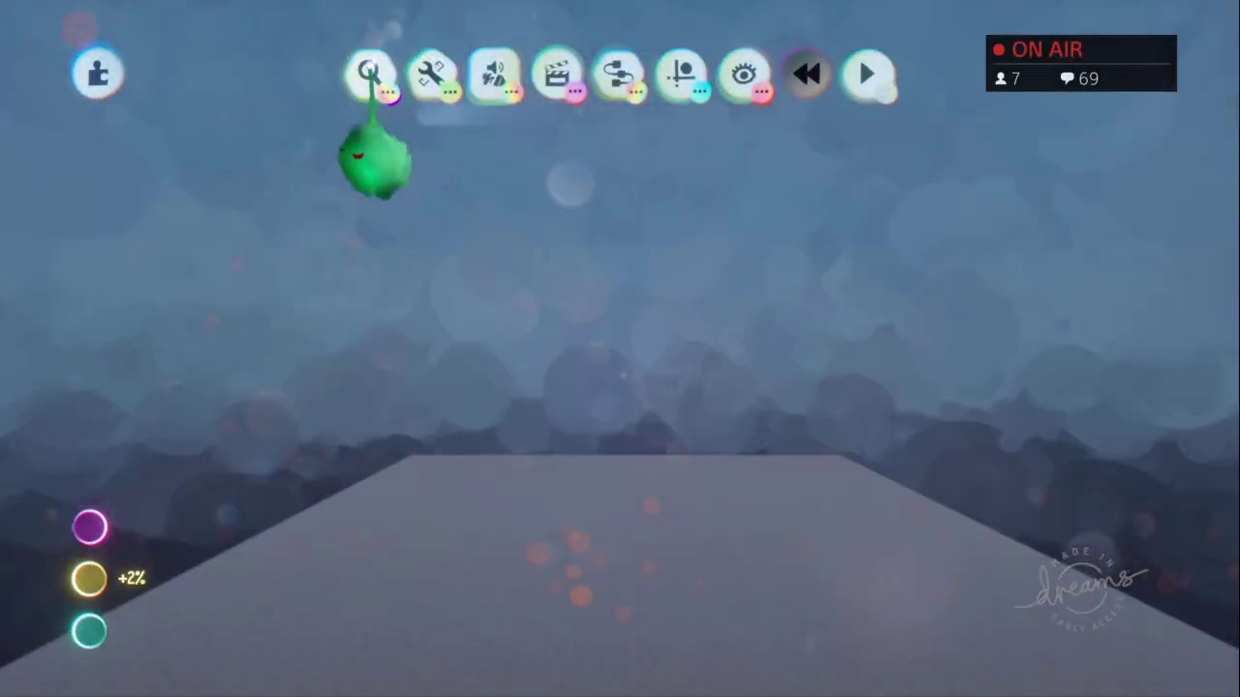
Step: Clear the stamp search, stamp the blank puppet above the floor, and save the scene as My Creation - 24/7/2019
left_click(370, 72)
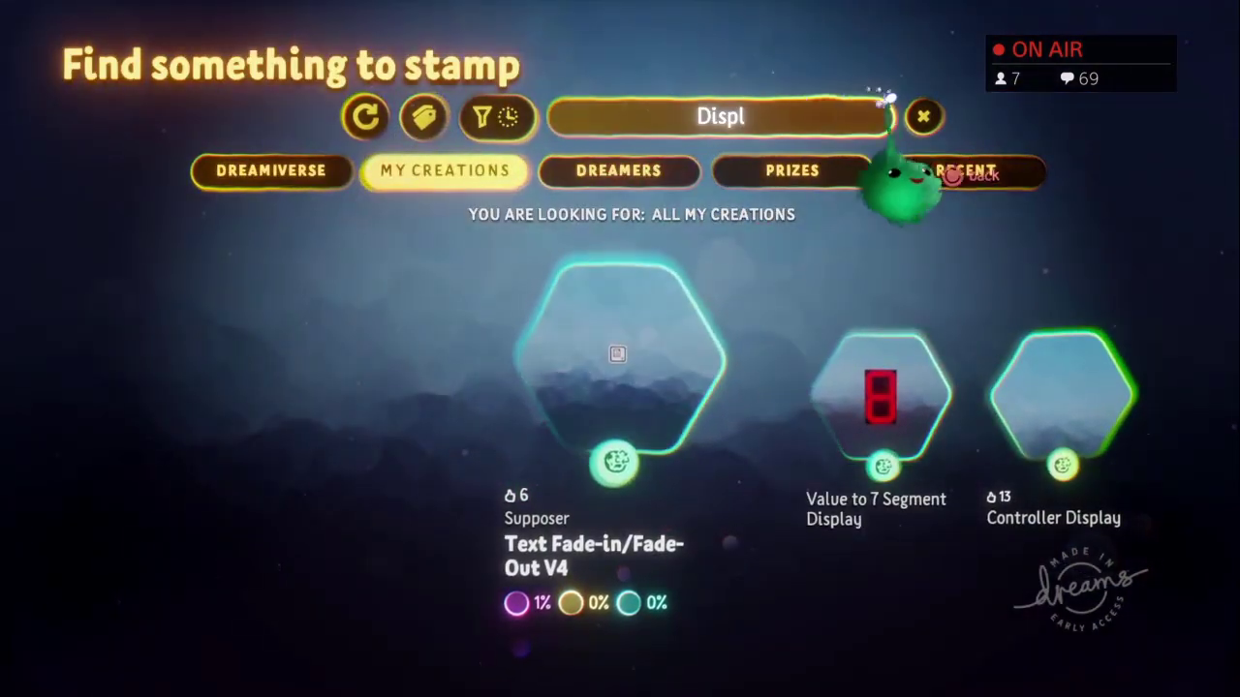
left_click(923, 116)
left_click(635, 371)
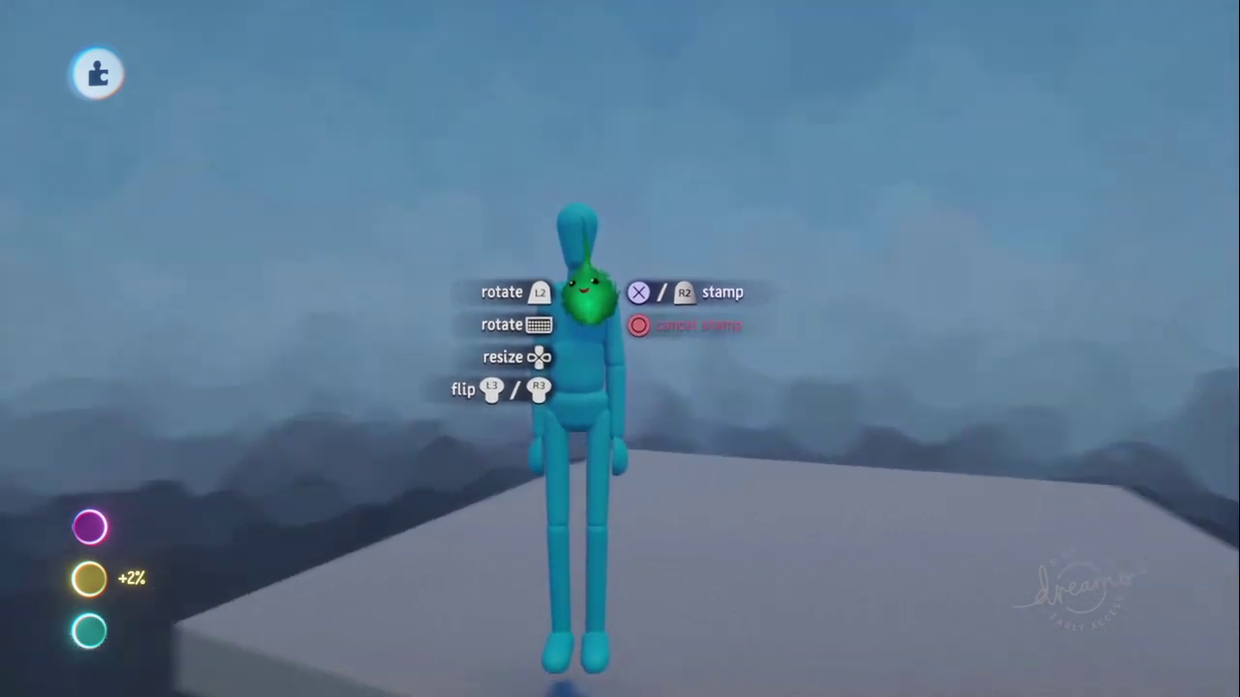
middle_click_drag(601, 295, 554, 289)
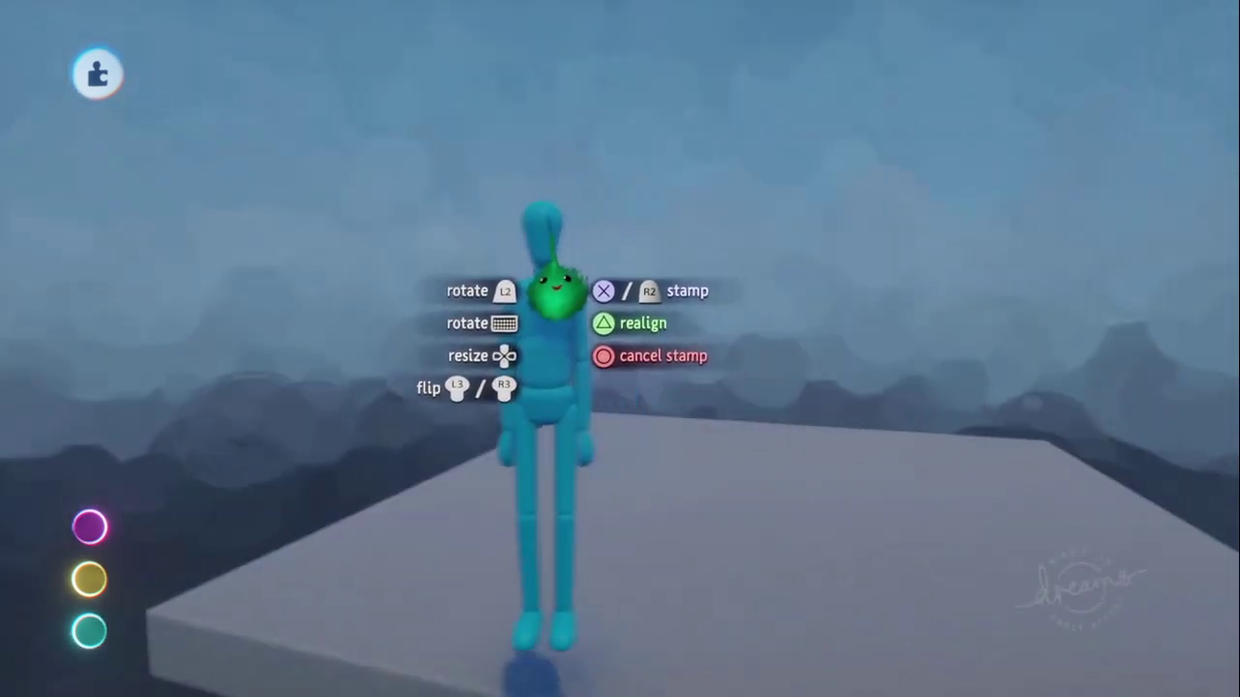
left_click(696, 234)
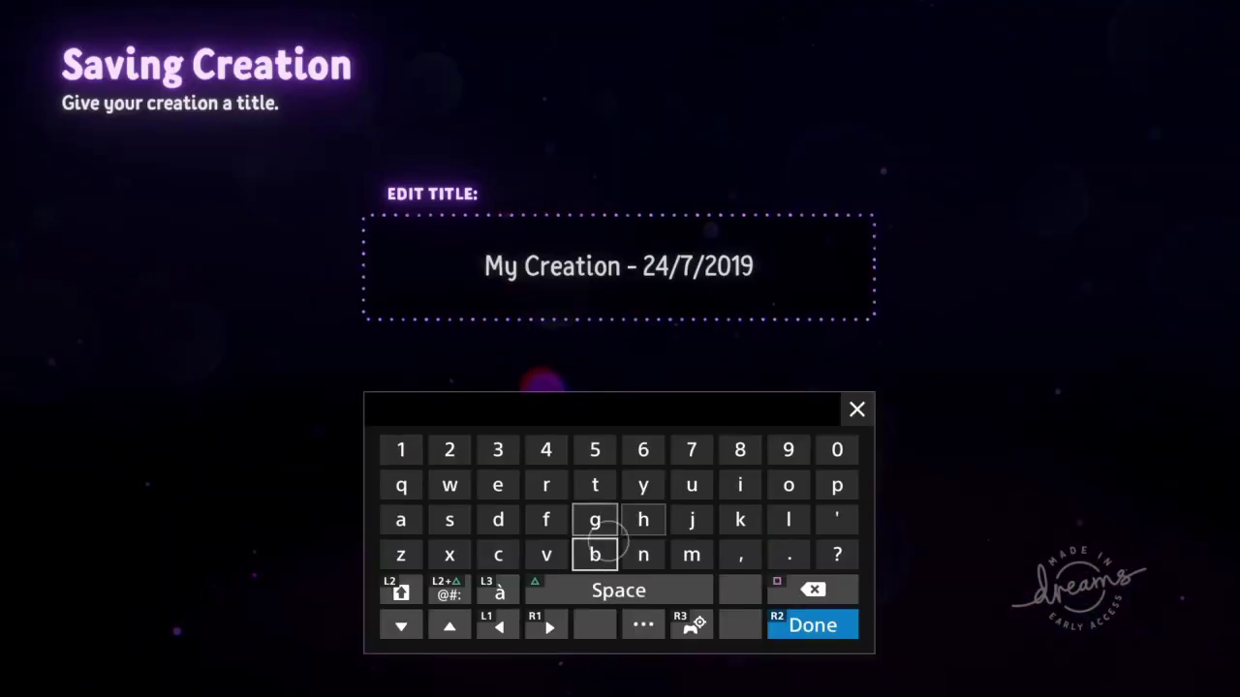
key("Return")
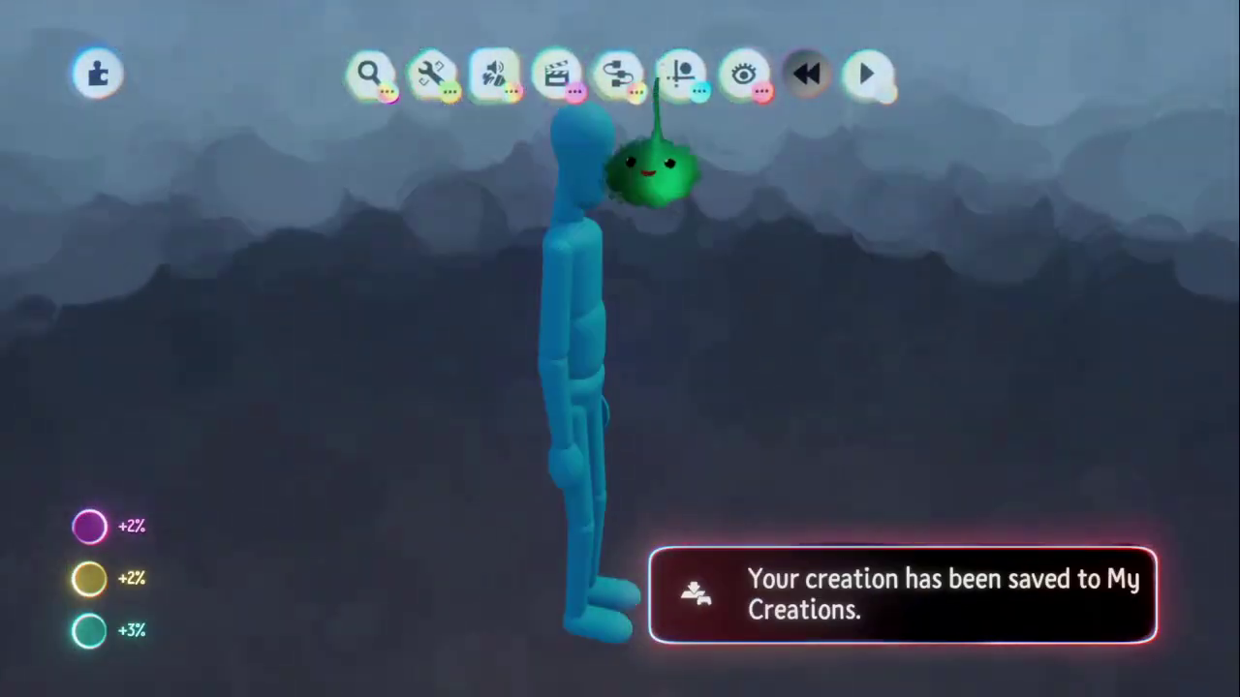
Step: Reposition the puppet's grab point from in front of its face onto the body's centre line, and save the puppet
left_click(743, 74)
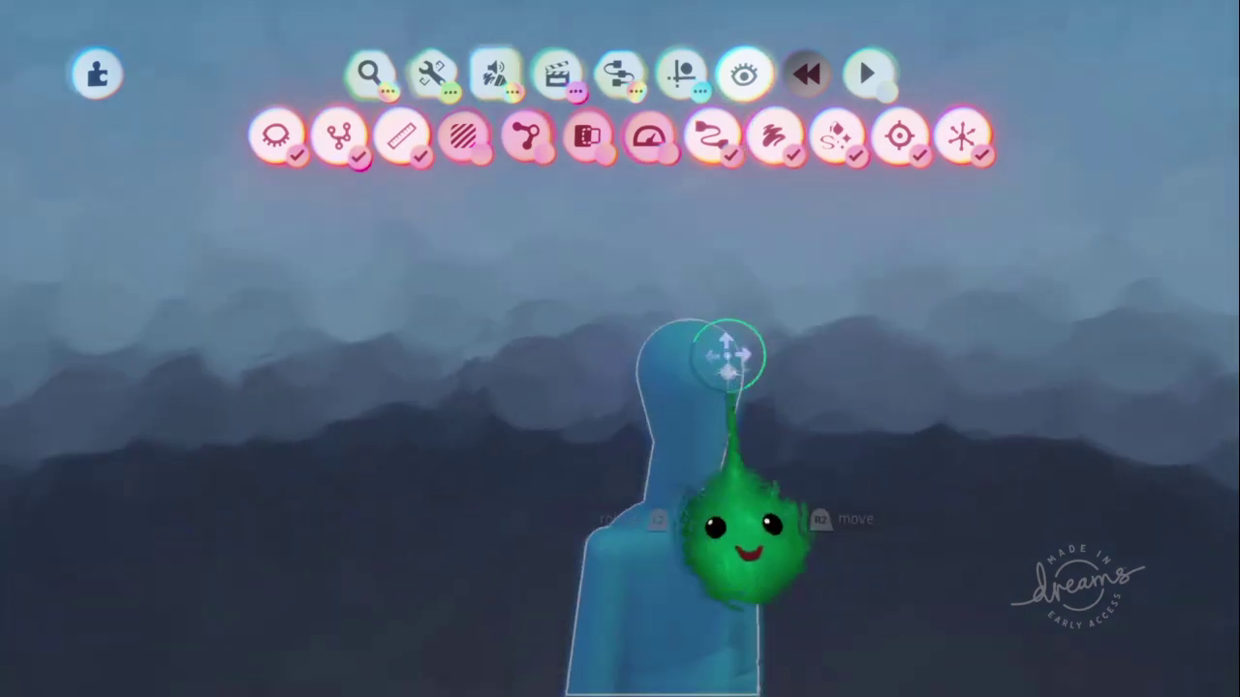
middle_click_drag(729, 357, 622, 404)
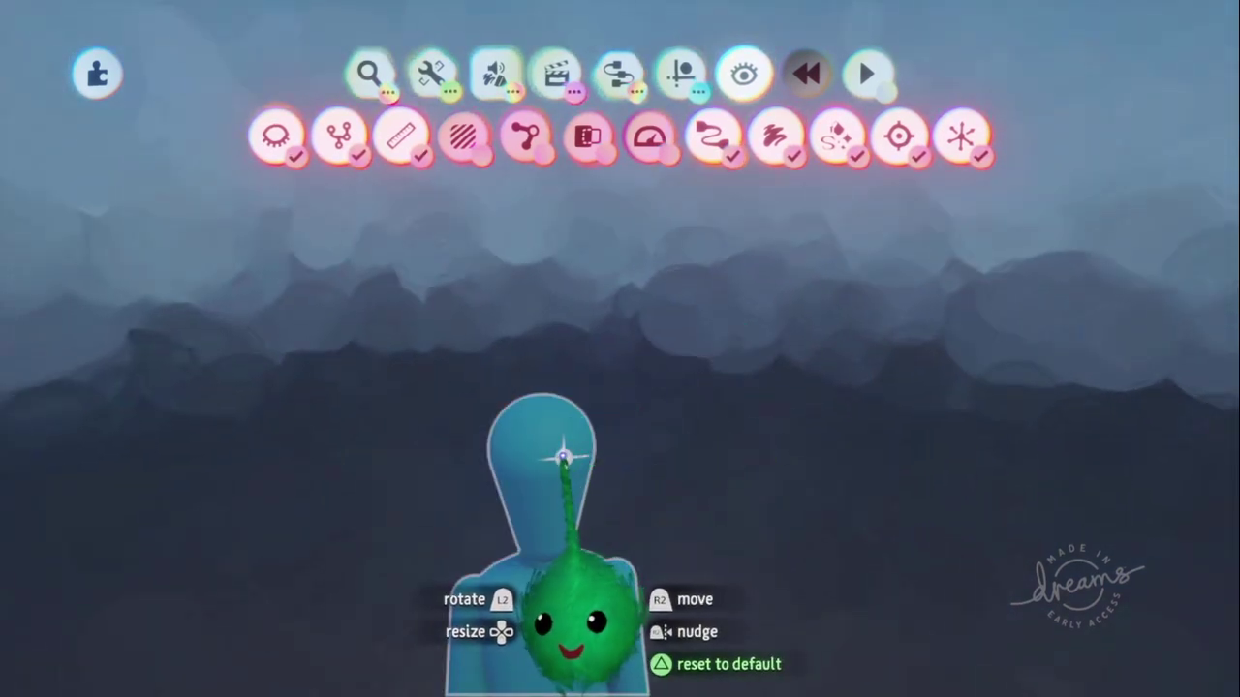
mouse_move(564, 457)
middle_mouse_down()
mouse_move(590, 517)
mouse_move(620, 495)
mouse_move(629, 456)
mouse_move(595, 437)
mouse_move(600, 456)
mouse_move(590, 416)
mouse_move(603, 448)
middle_mouse_up()
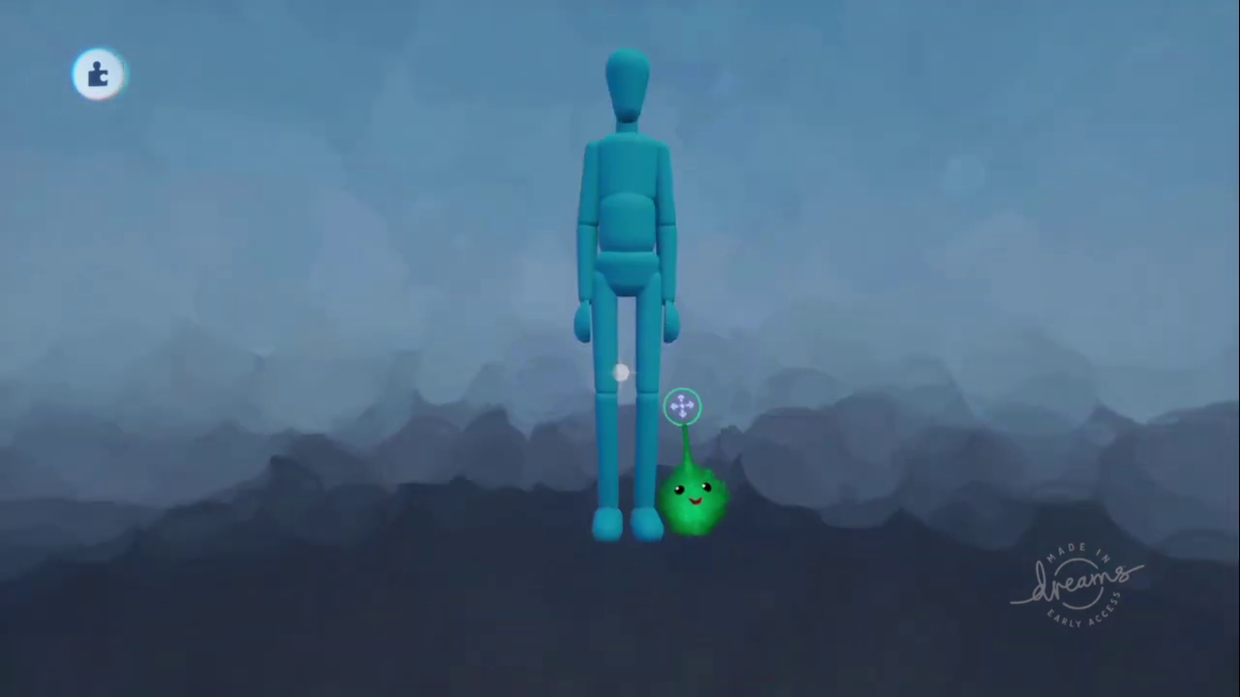
middle_click_drag(682, 407, 664, 409)
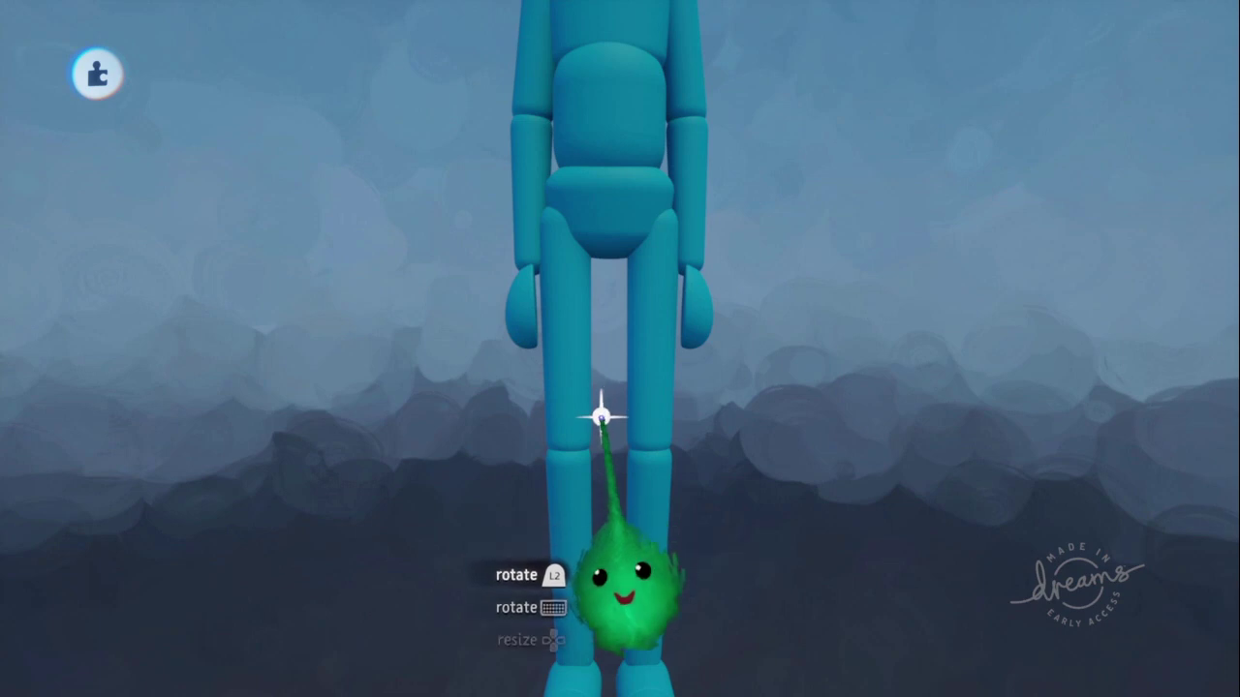
middle_click_drag(605, 547, 608, 535)
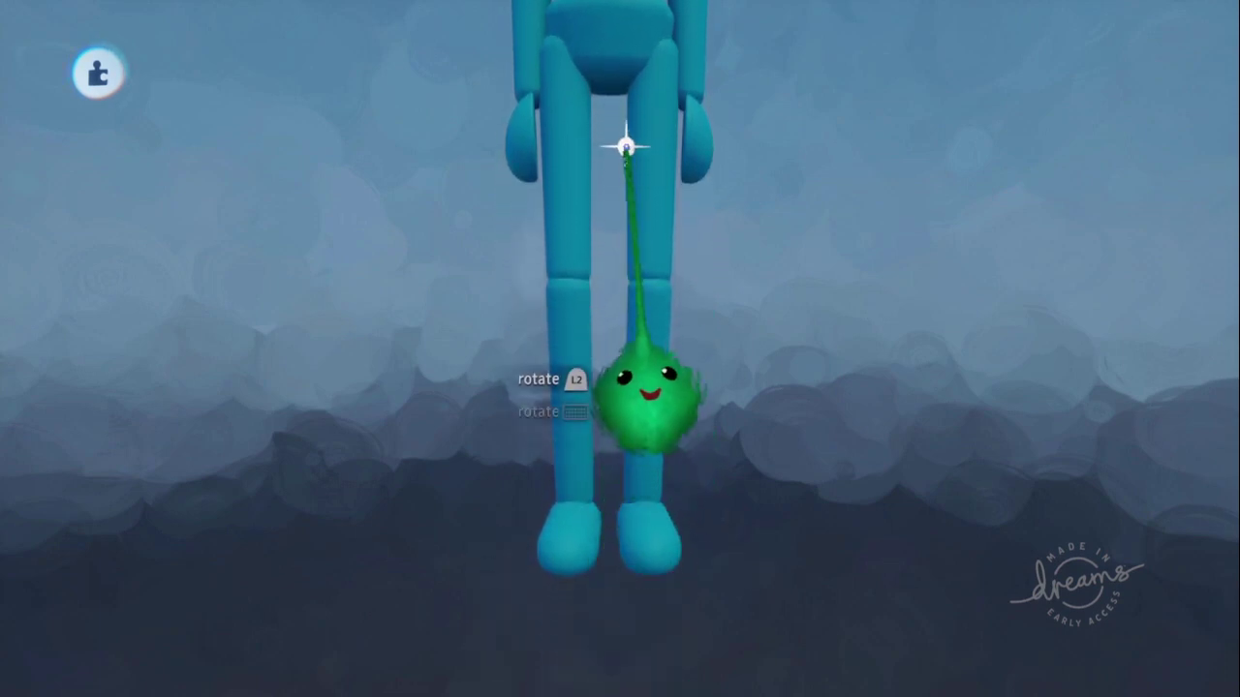
mouse_move(626, 145)
middle_mouse_down()
mouse_move(631, 102)
mouse_move(633, 131)
middle_mouse_up()
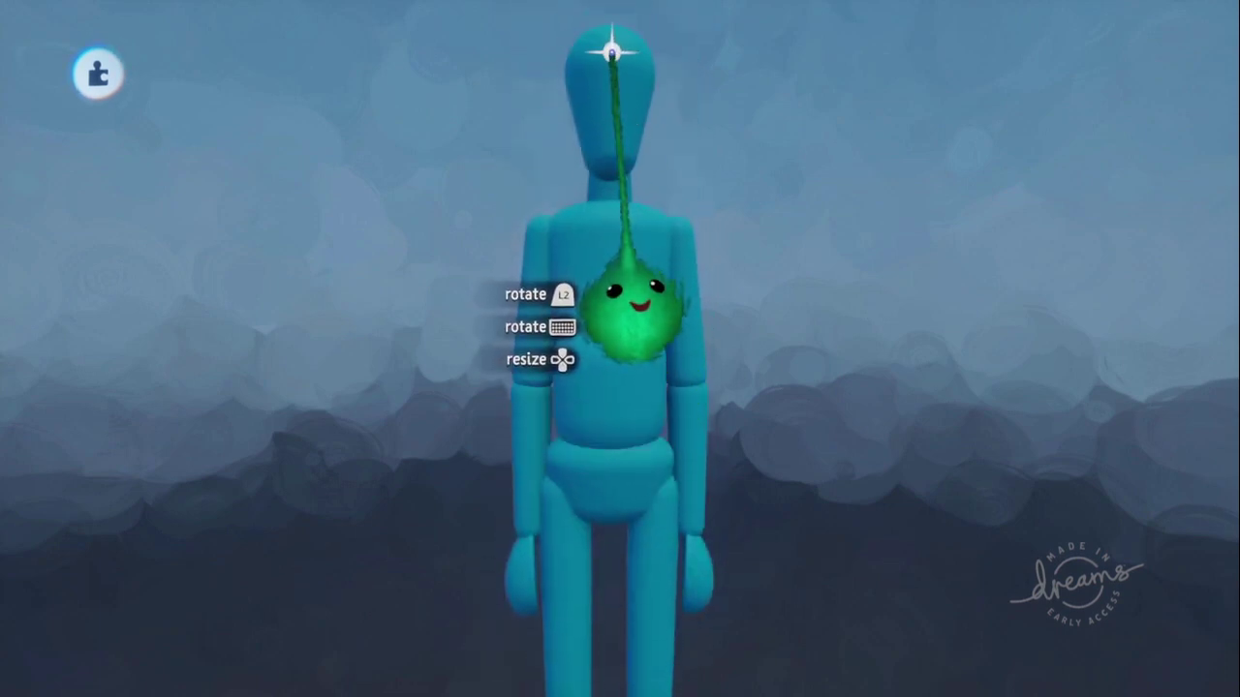
middle_click_drag(640, 479, 659, 329)
key("Escape")
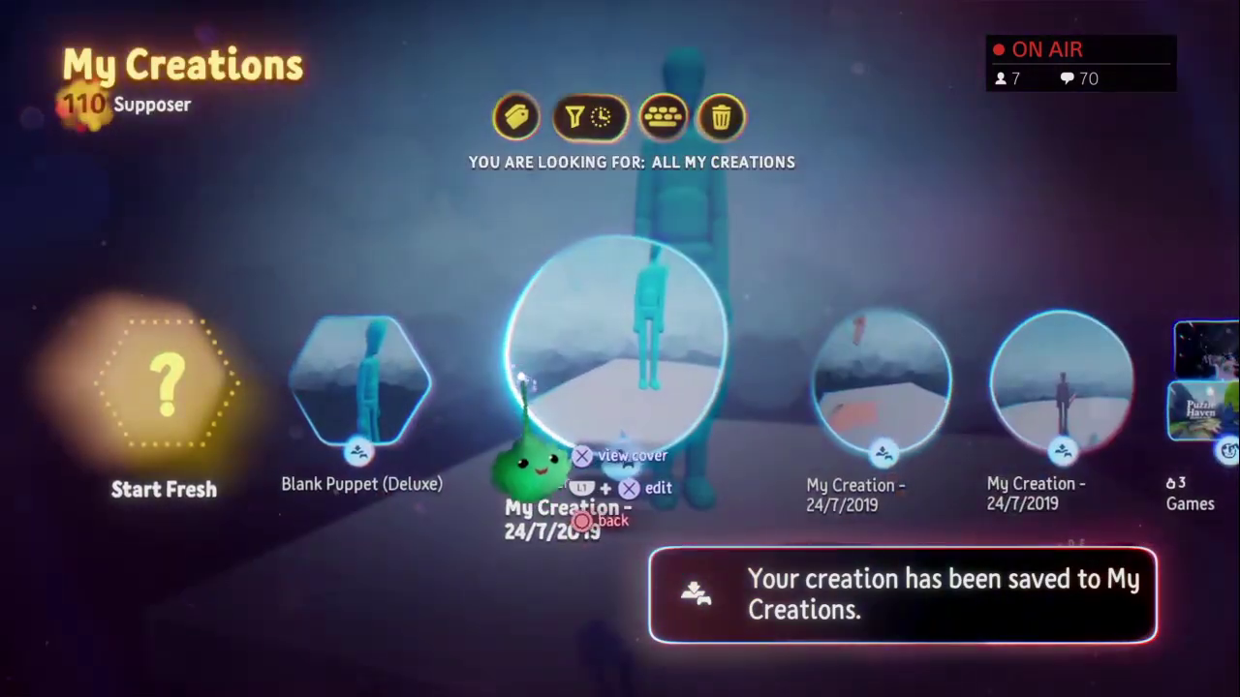
Step: Reopen the scene for editing and replace its puppet with a newly stamped Blank Puppet (Deluxe) above the floor
left_click(523, 378)
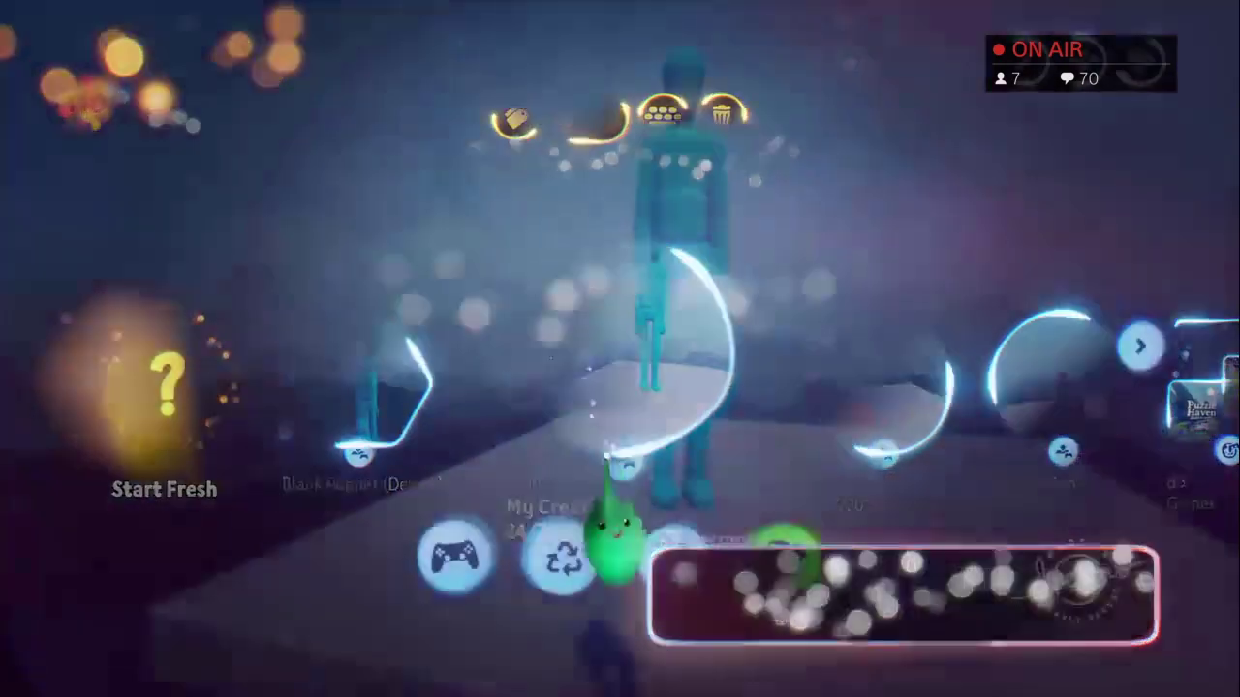
left_click(671, 546)
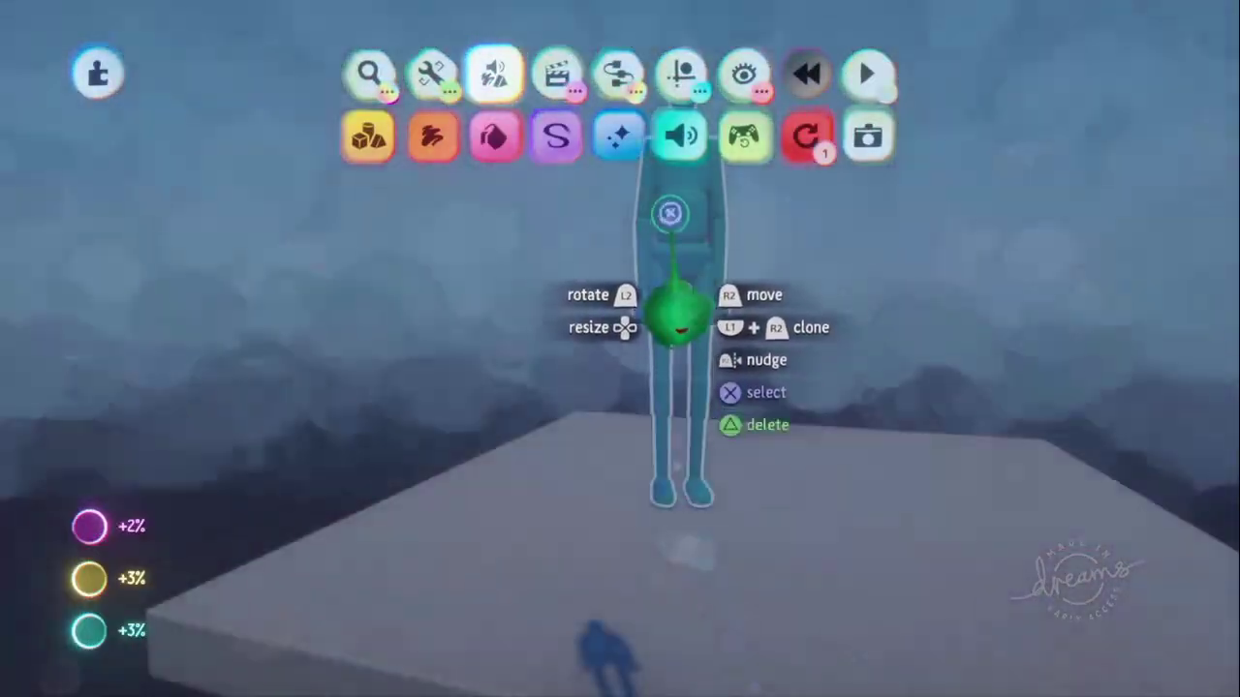
key("Delete")
left_click(376, 131)
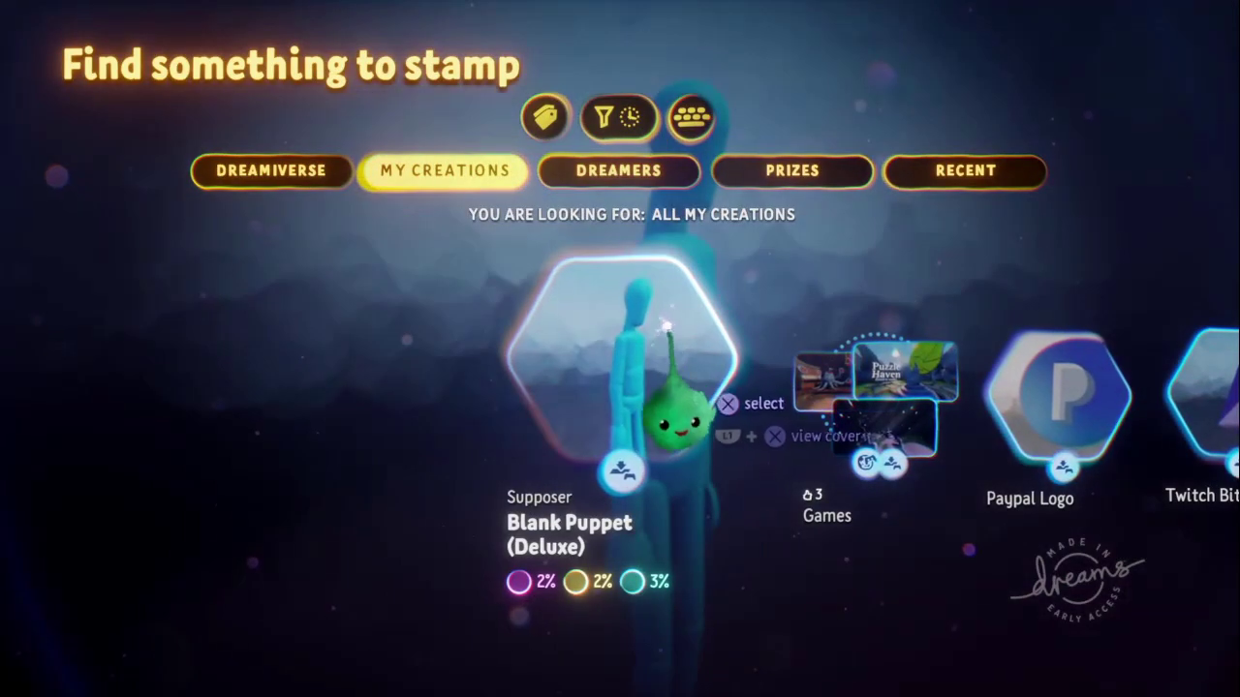
left_click(665, 339)
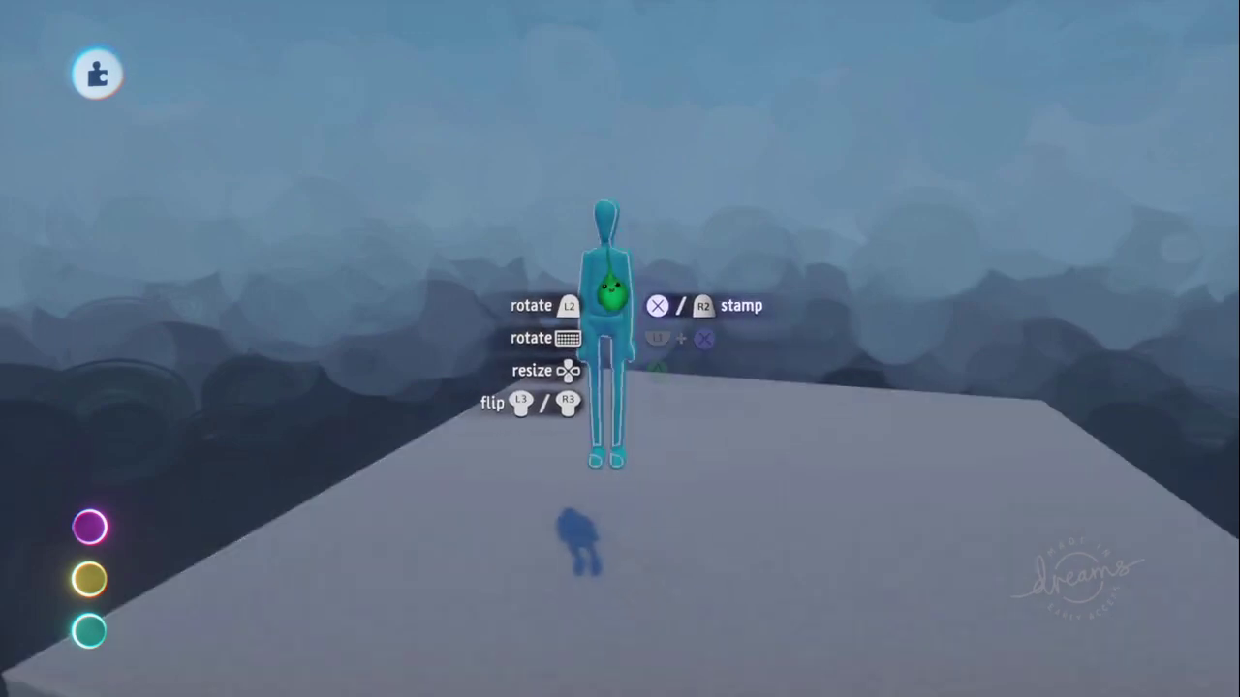
left_click(610, 315)
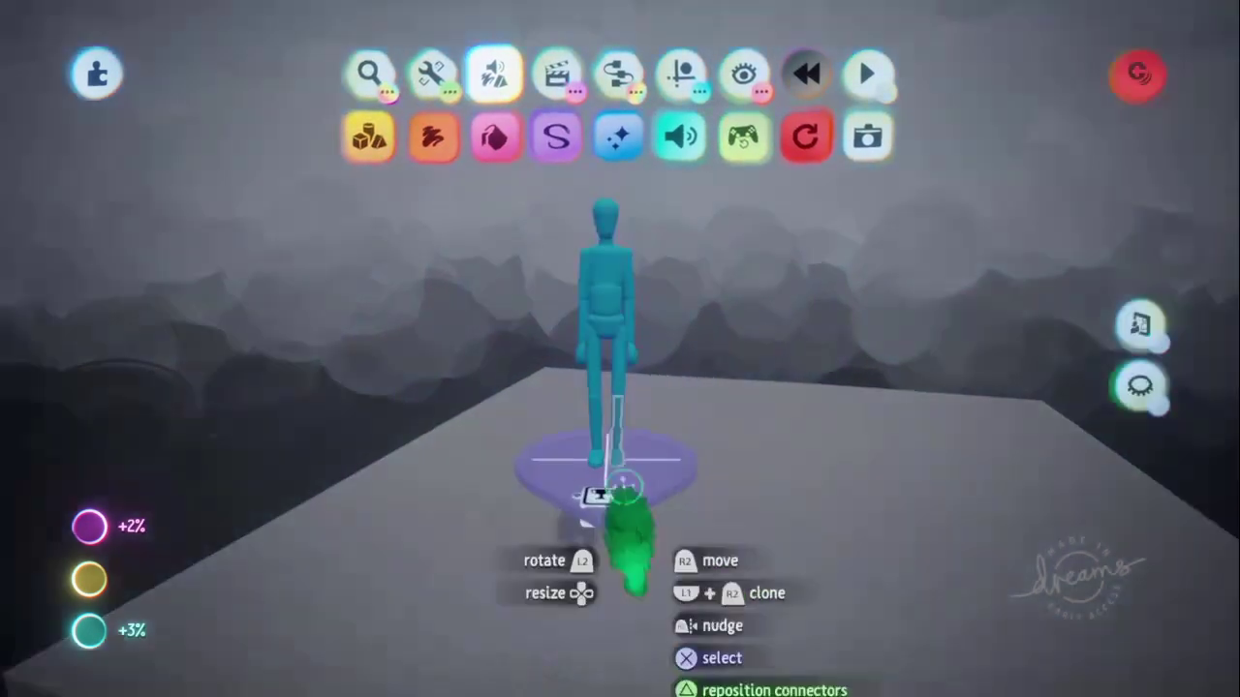
Step: Review the Auto Guide settings, including Surface Snap, in the stamped puppet's Puppet Logic microchip and close them
left_click(604, 497)
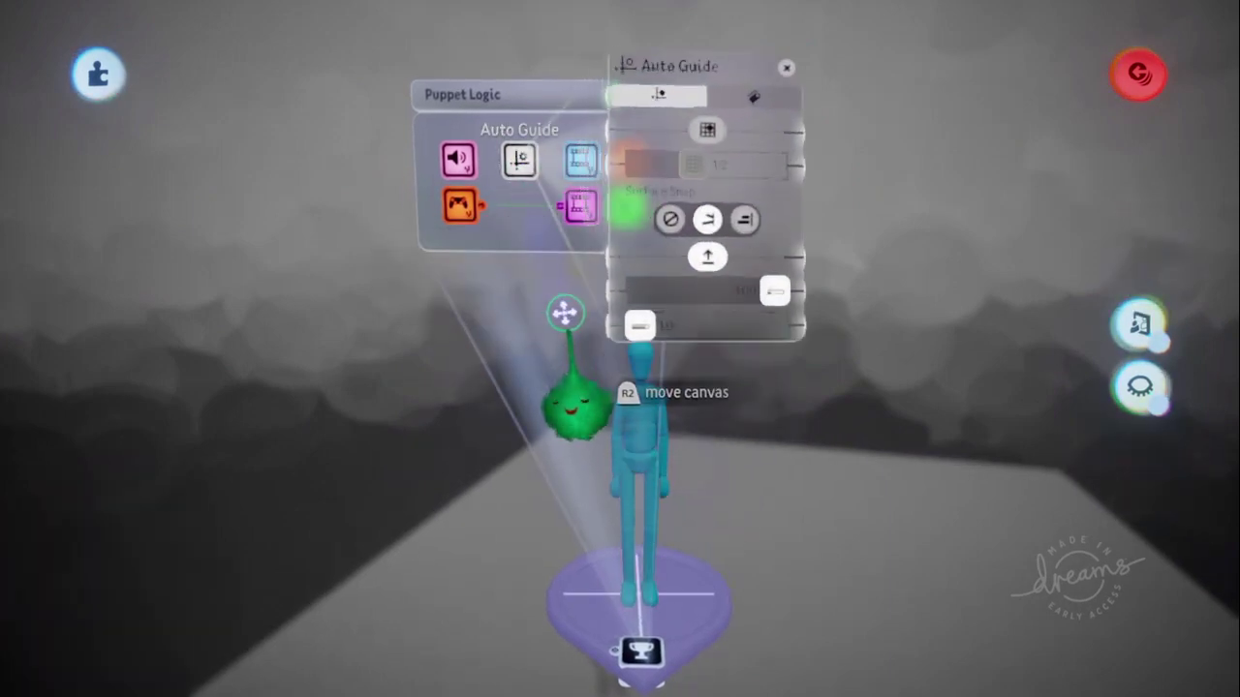
key("Escape")
key("Escape")
key("Escape")
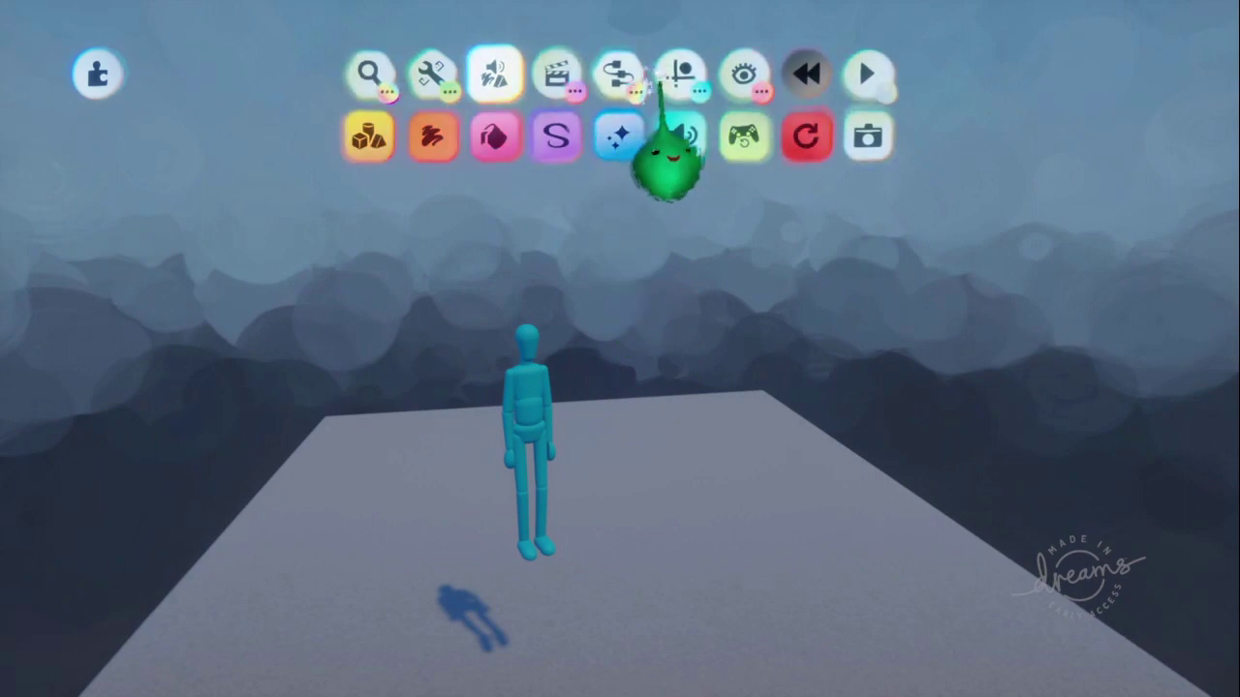
Step: Adjust the scene's guides, and move the puppet to the floor's far edge, up into the air and back above the floor
left_click(674, 75)
left_click(469, 135)
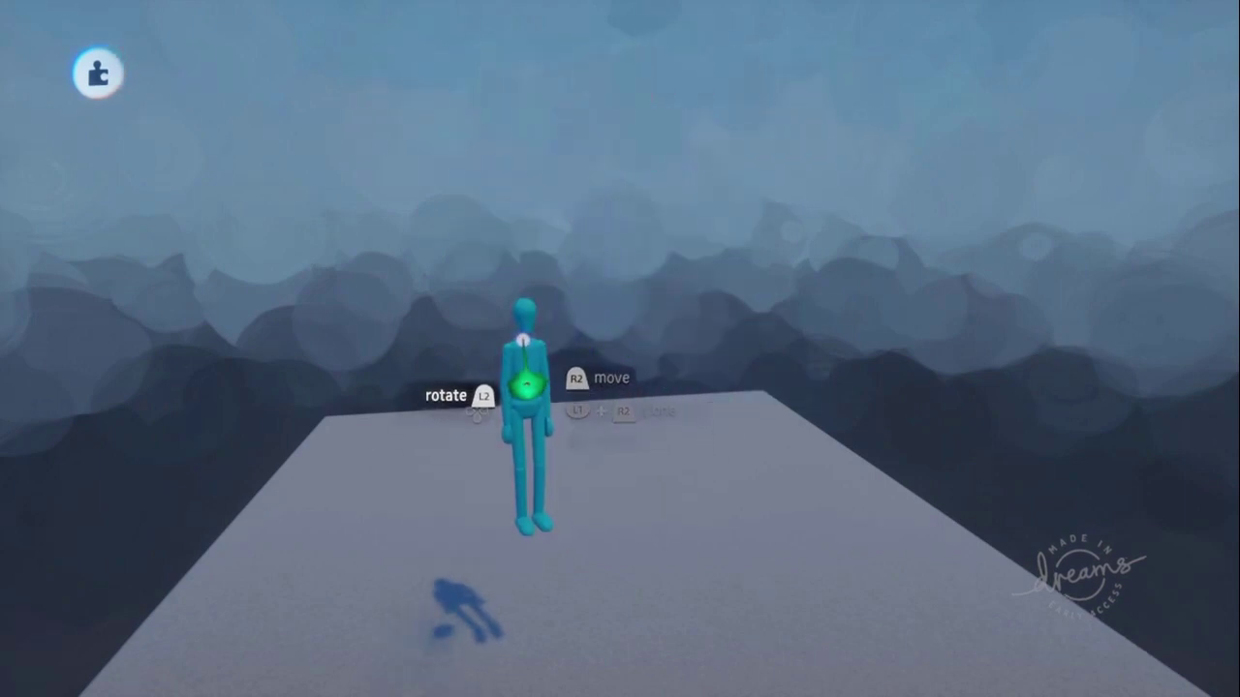
left_click_drag(507, 344, 388, 484)
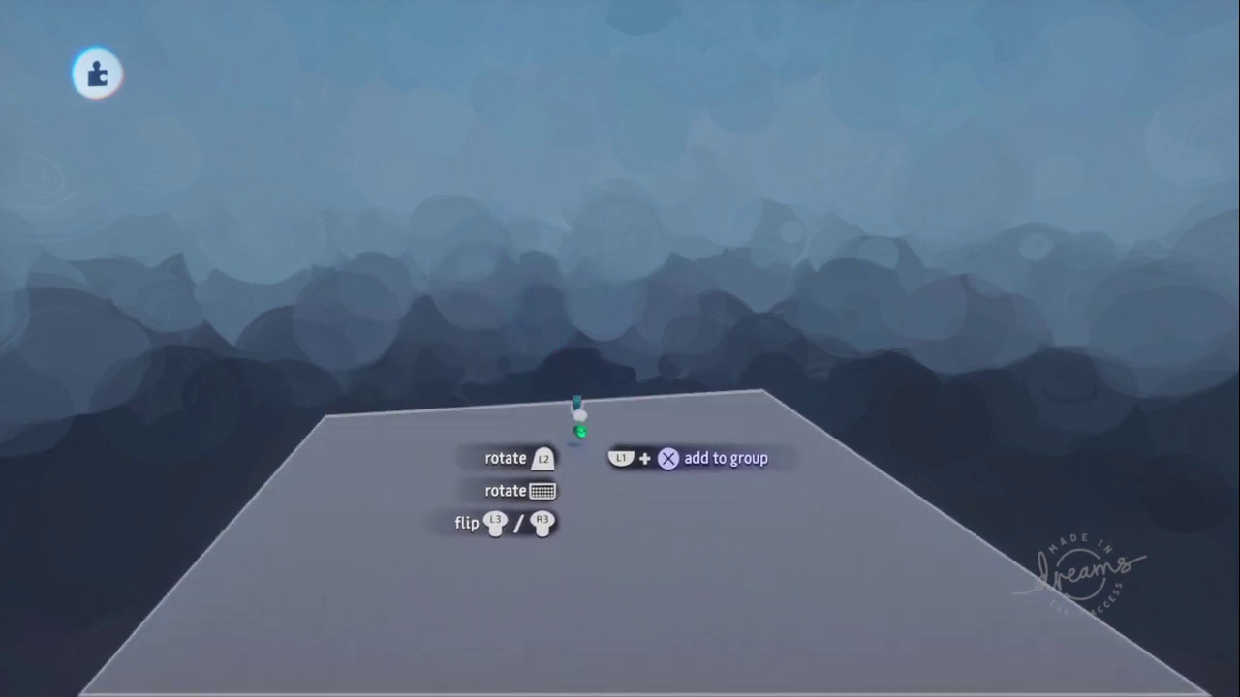
left_click_drag(578, 416, 563, 222)
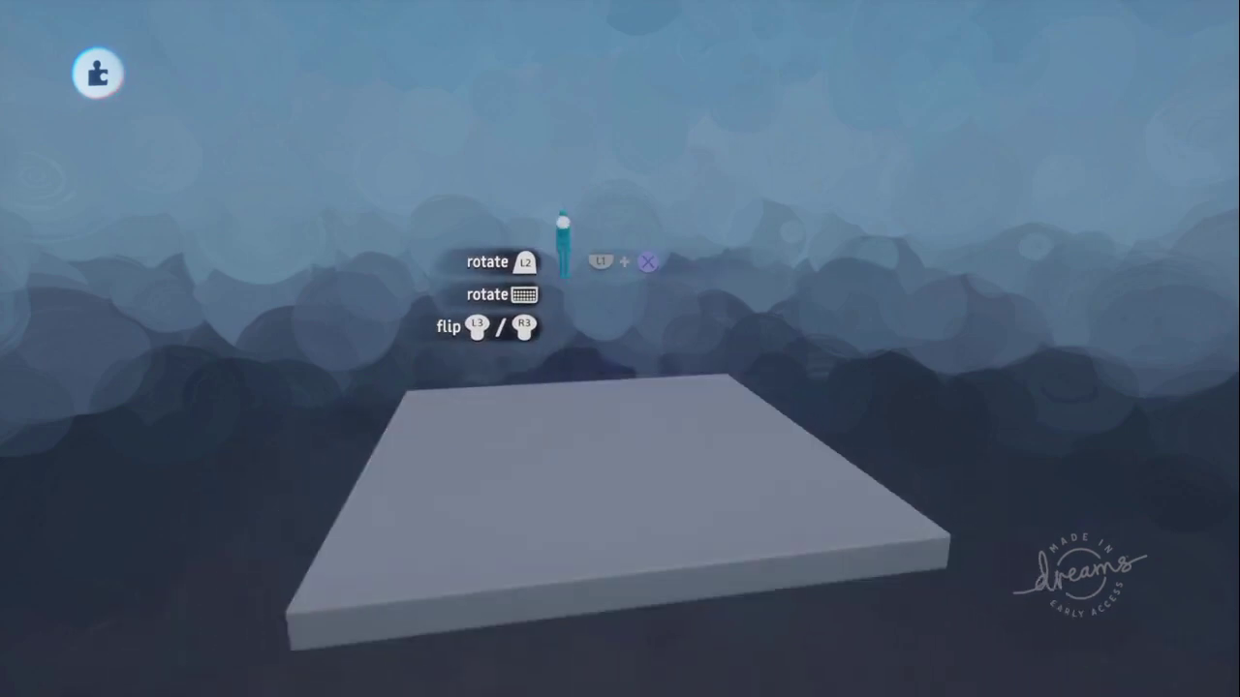
left_click_drag(565, 277, 573, 324)
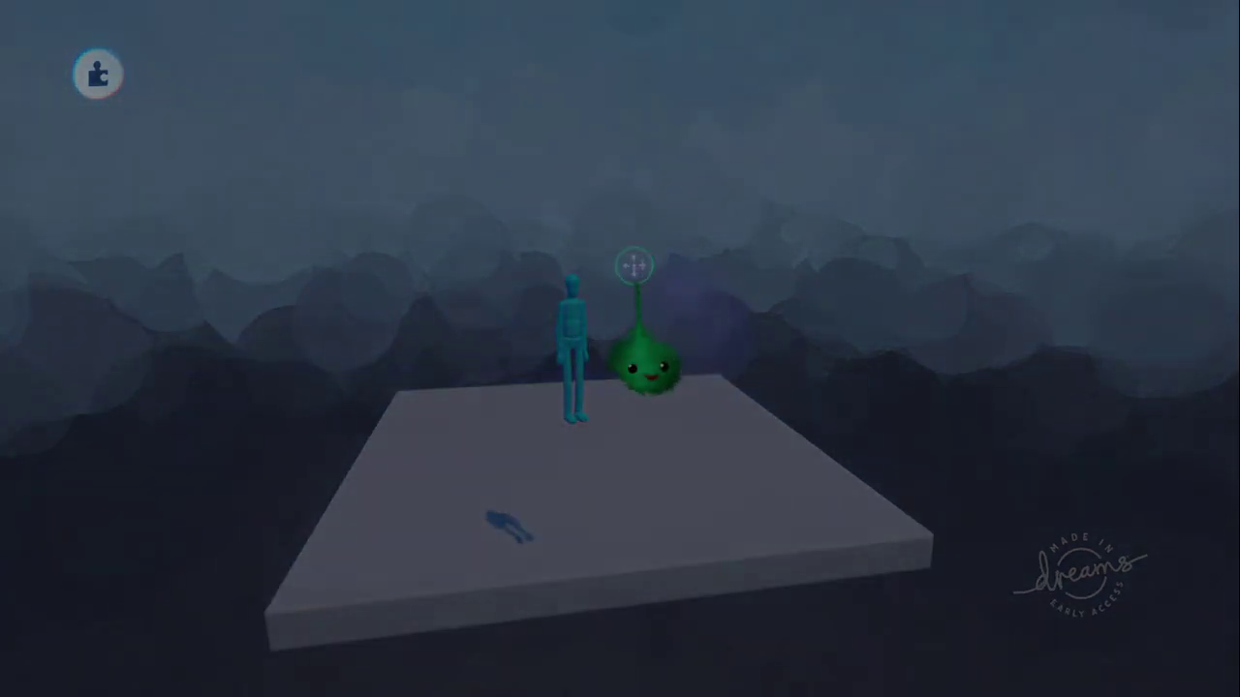